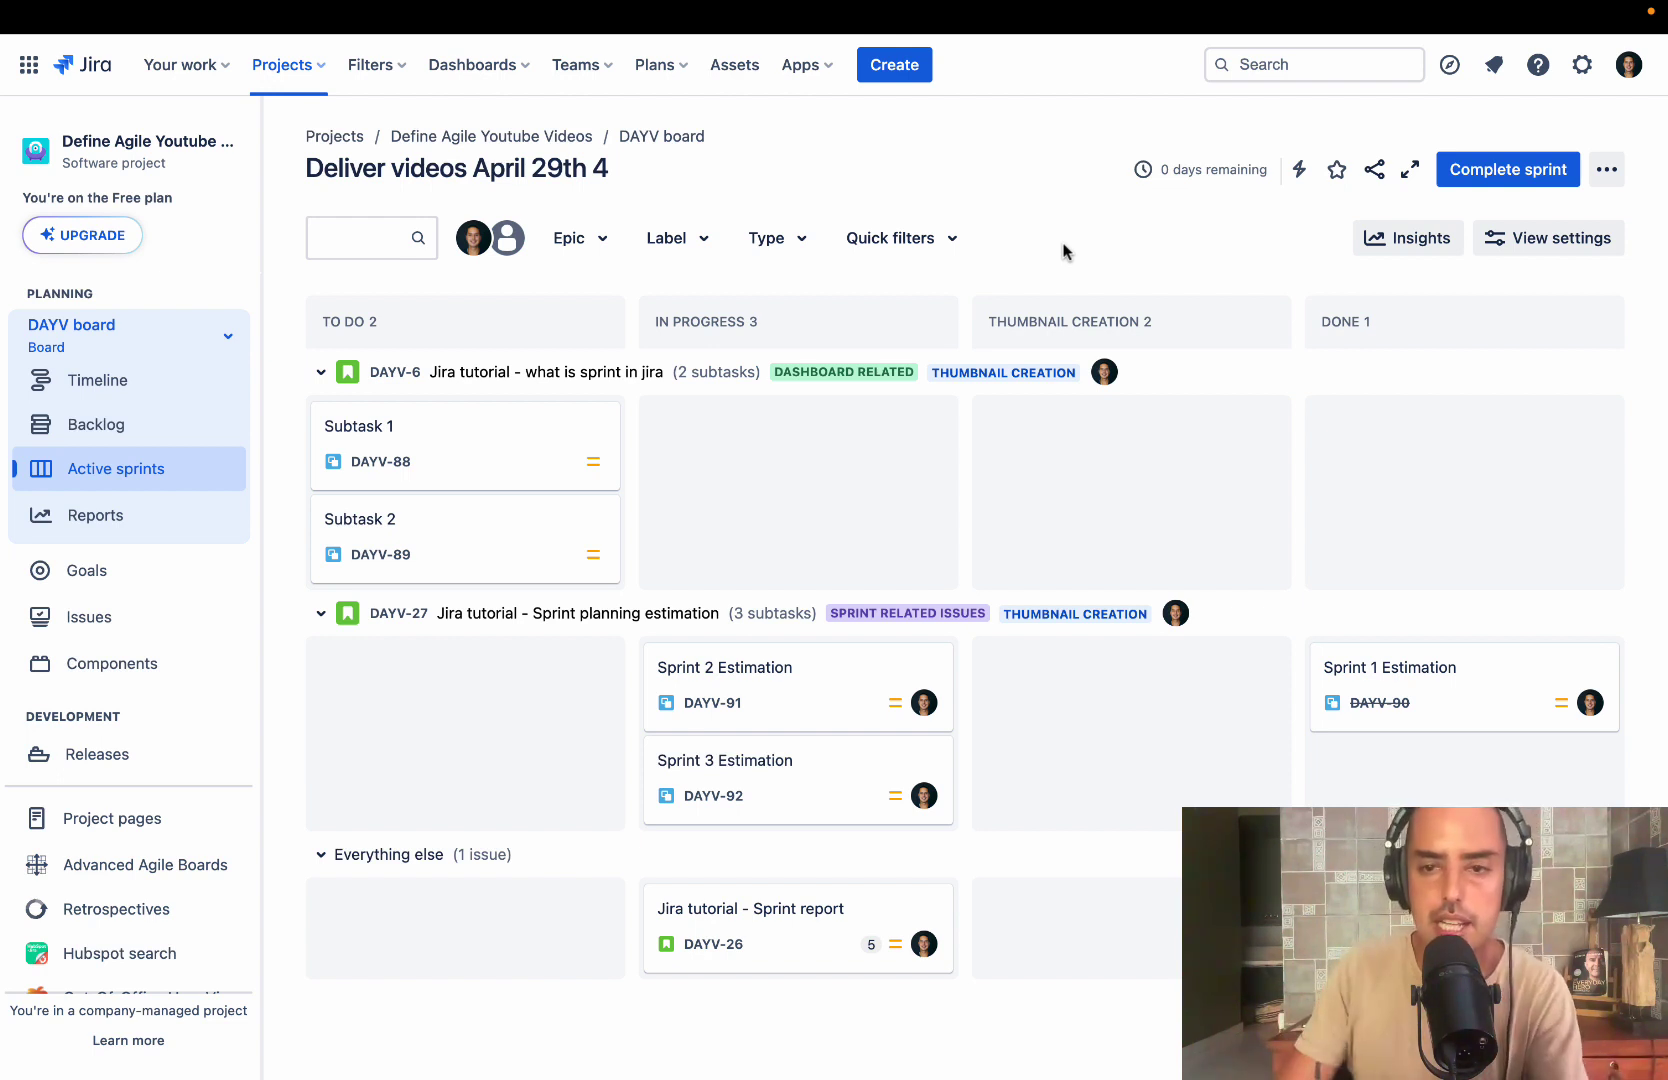
Step: Open Jira's System Backup manager page from the settings gear menu
{"action": "left_click", "coordinate": [1583, 67]}
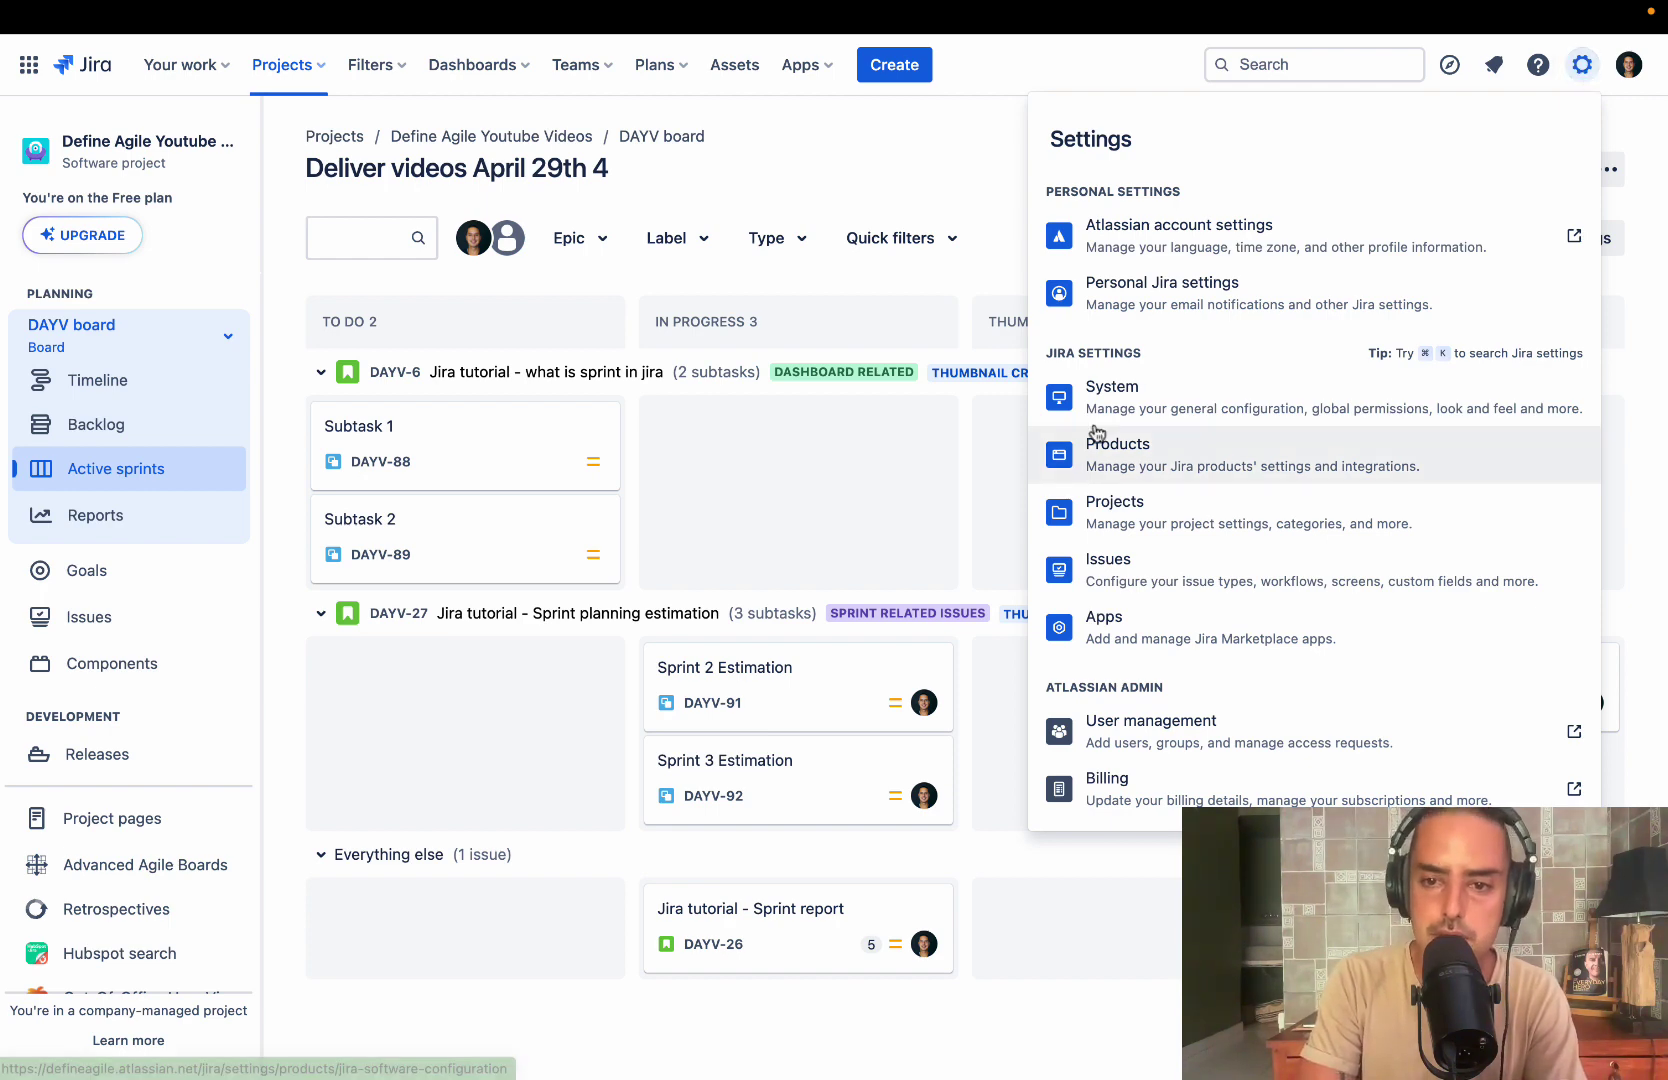
{"action": "left_click", "coordinate": [1126, 413]}
{"action": "scroll", "coordinate": [80, 530], "scroll_direction": "down", "scroll_amount": 1}
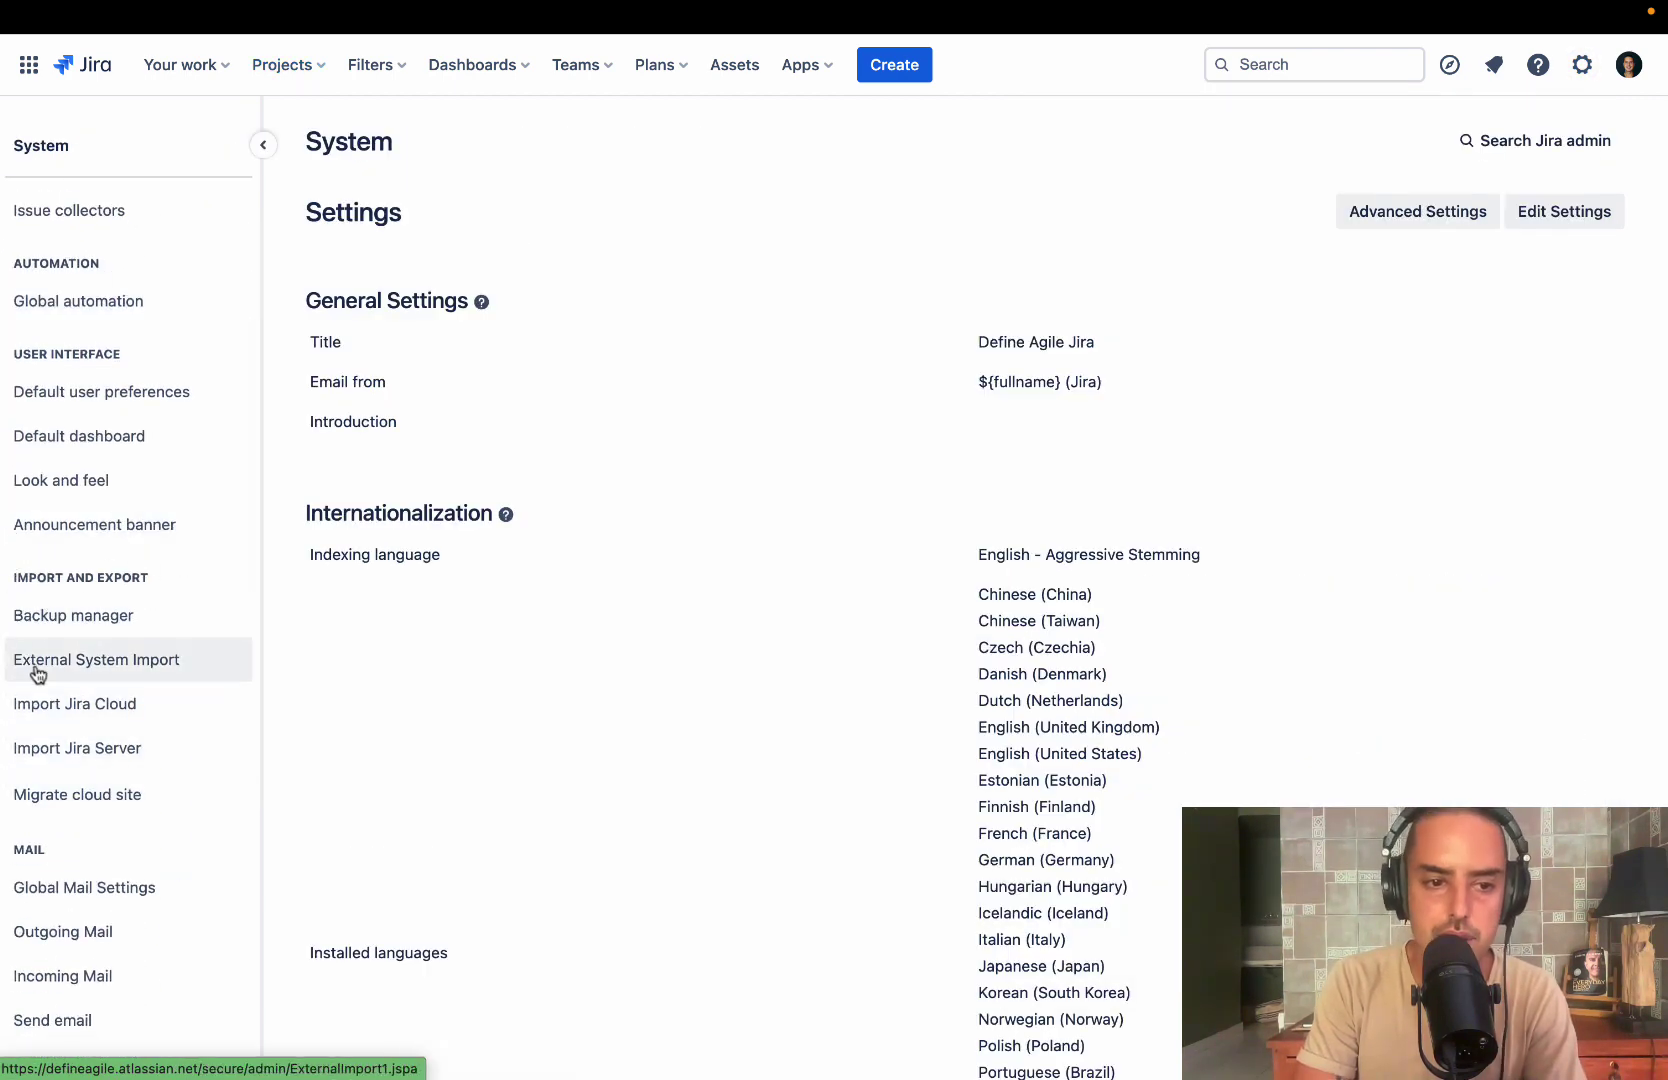
{"action": "left_click", "coordinate": [60, 618]}
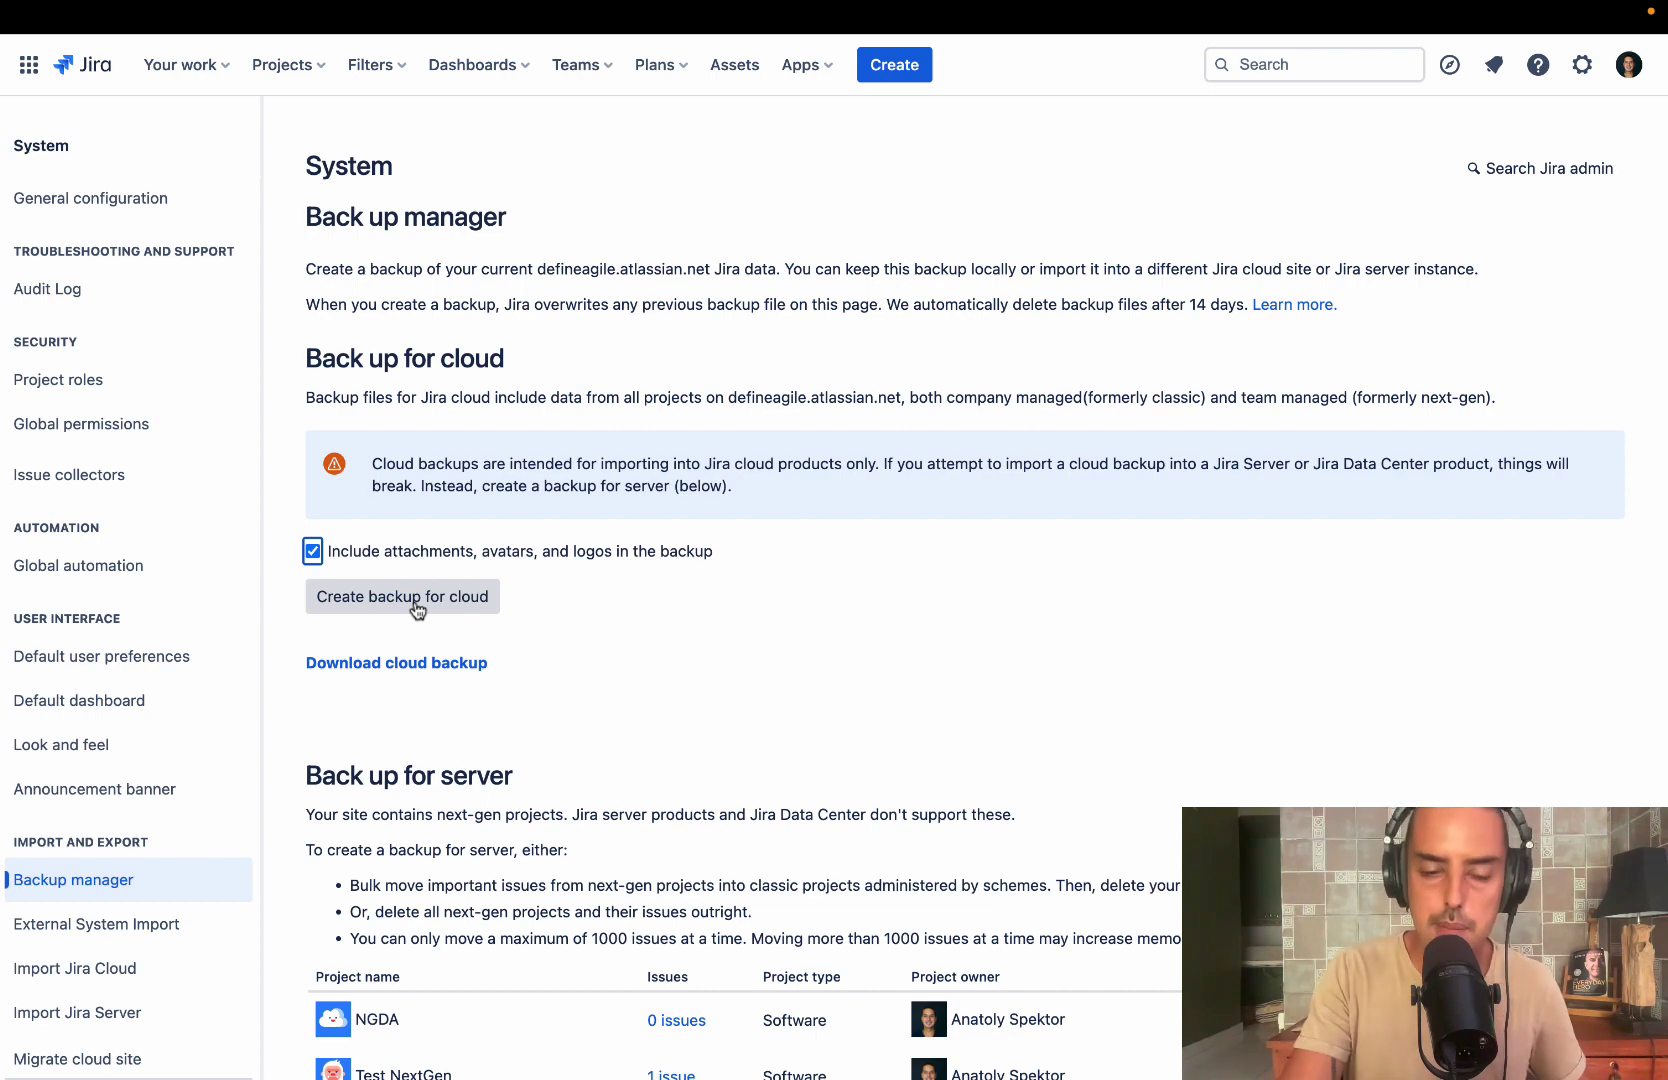
Step: Try a new cloud backup, which the frequency limit refuses, then download the existing one as jira-export.zip
{"action": "left_click", "coordinate": [415, 603]}
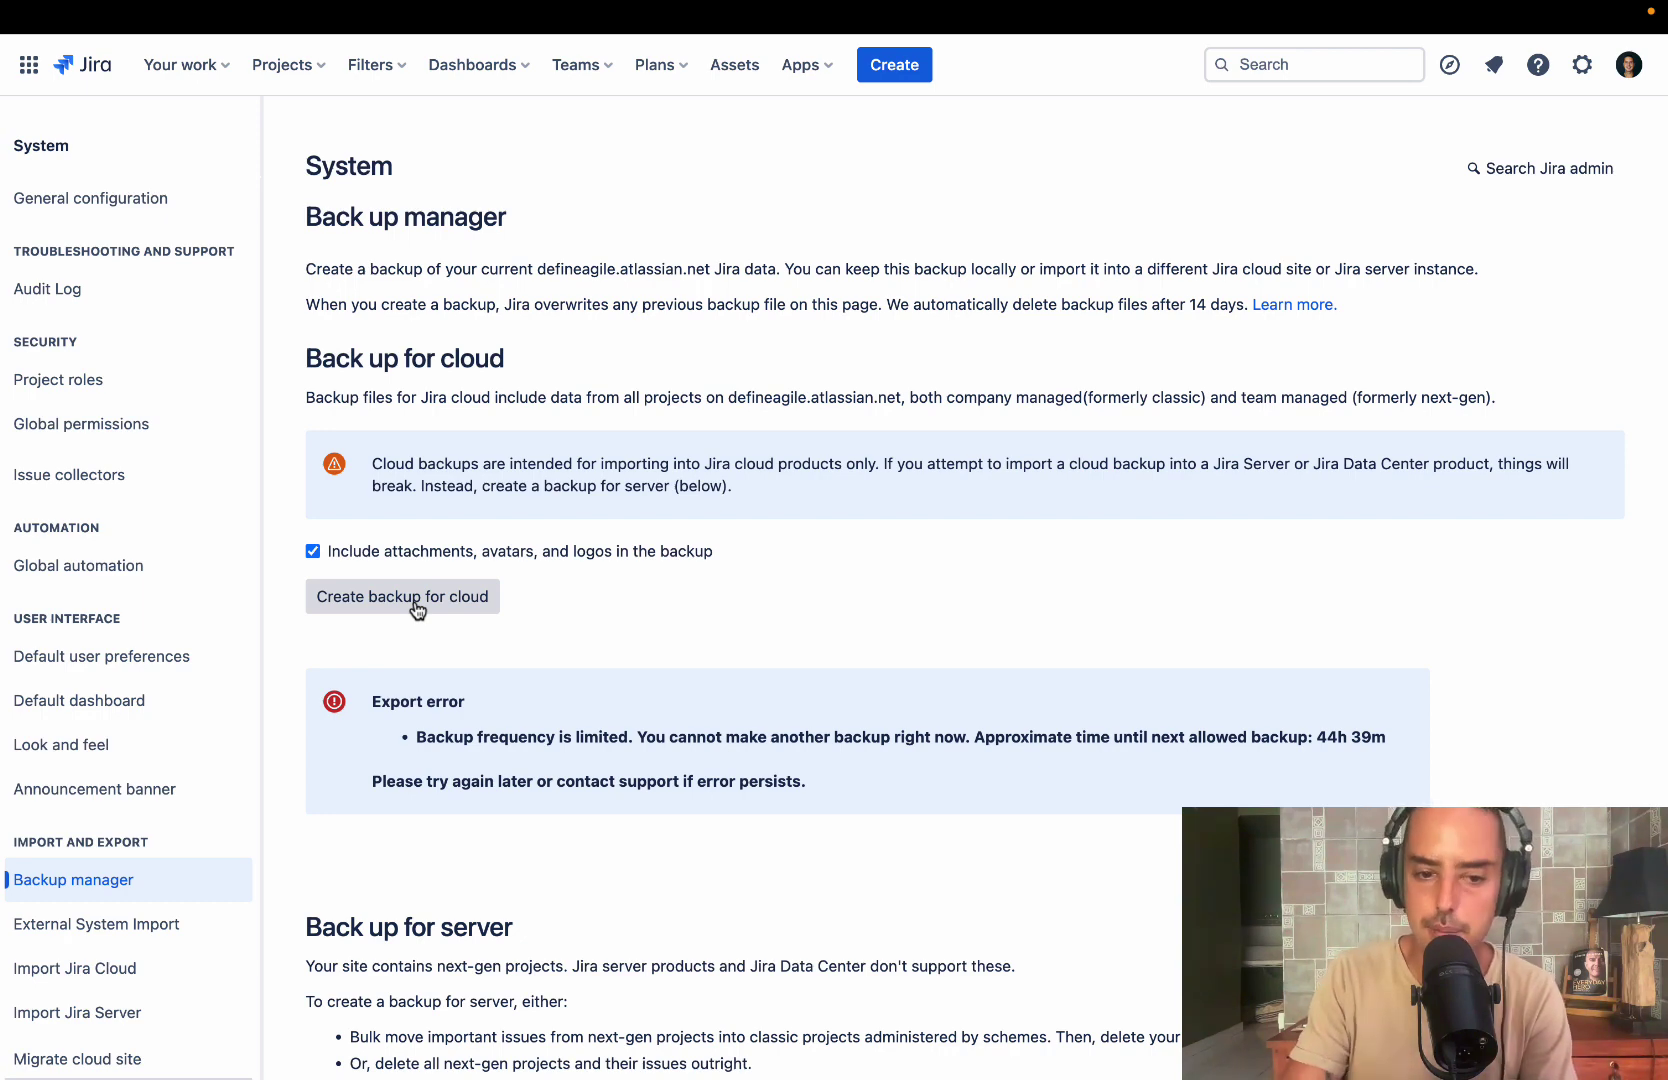
{"action": "scroll", "coordinate": [417, 609], "scroll_direction": "down", "scroll_amount": 3}
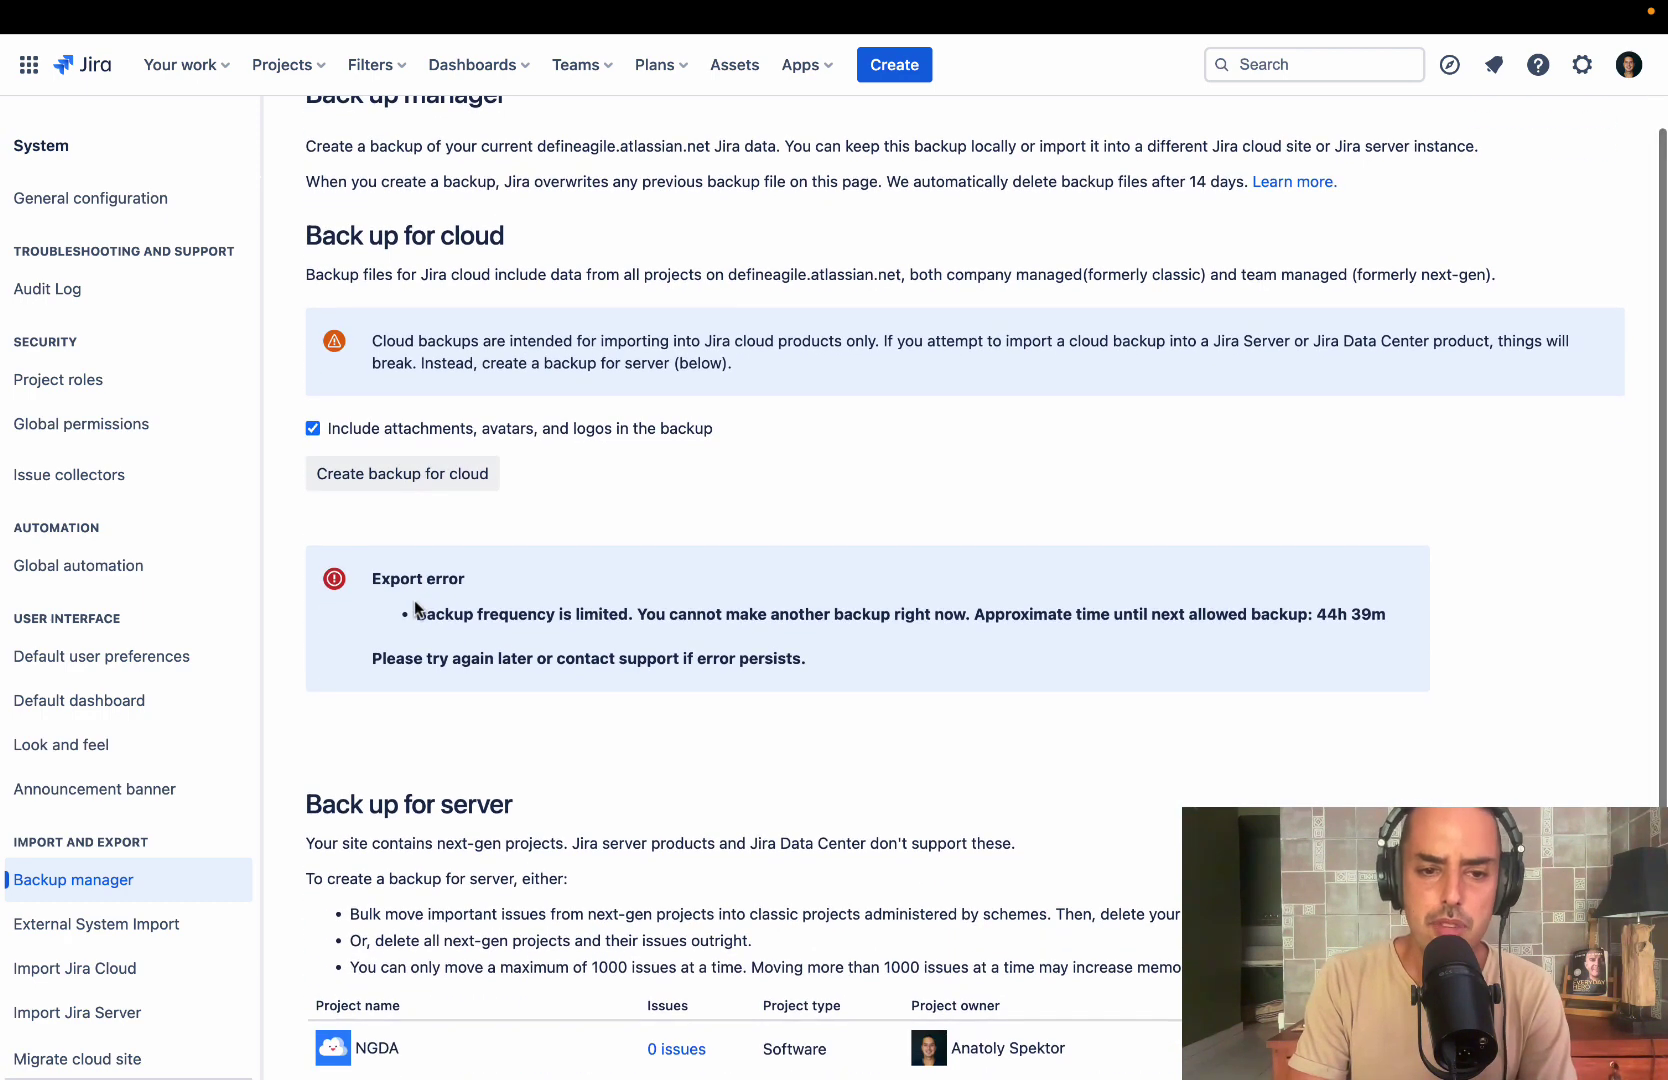
{"action": "scroll", "coordinate": [417, 609], "scroll_direction": "up", "scroll_amount": 2}
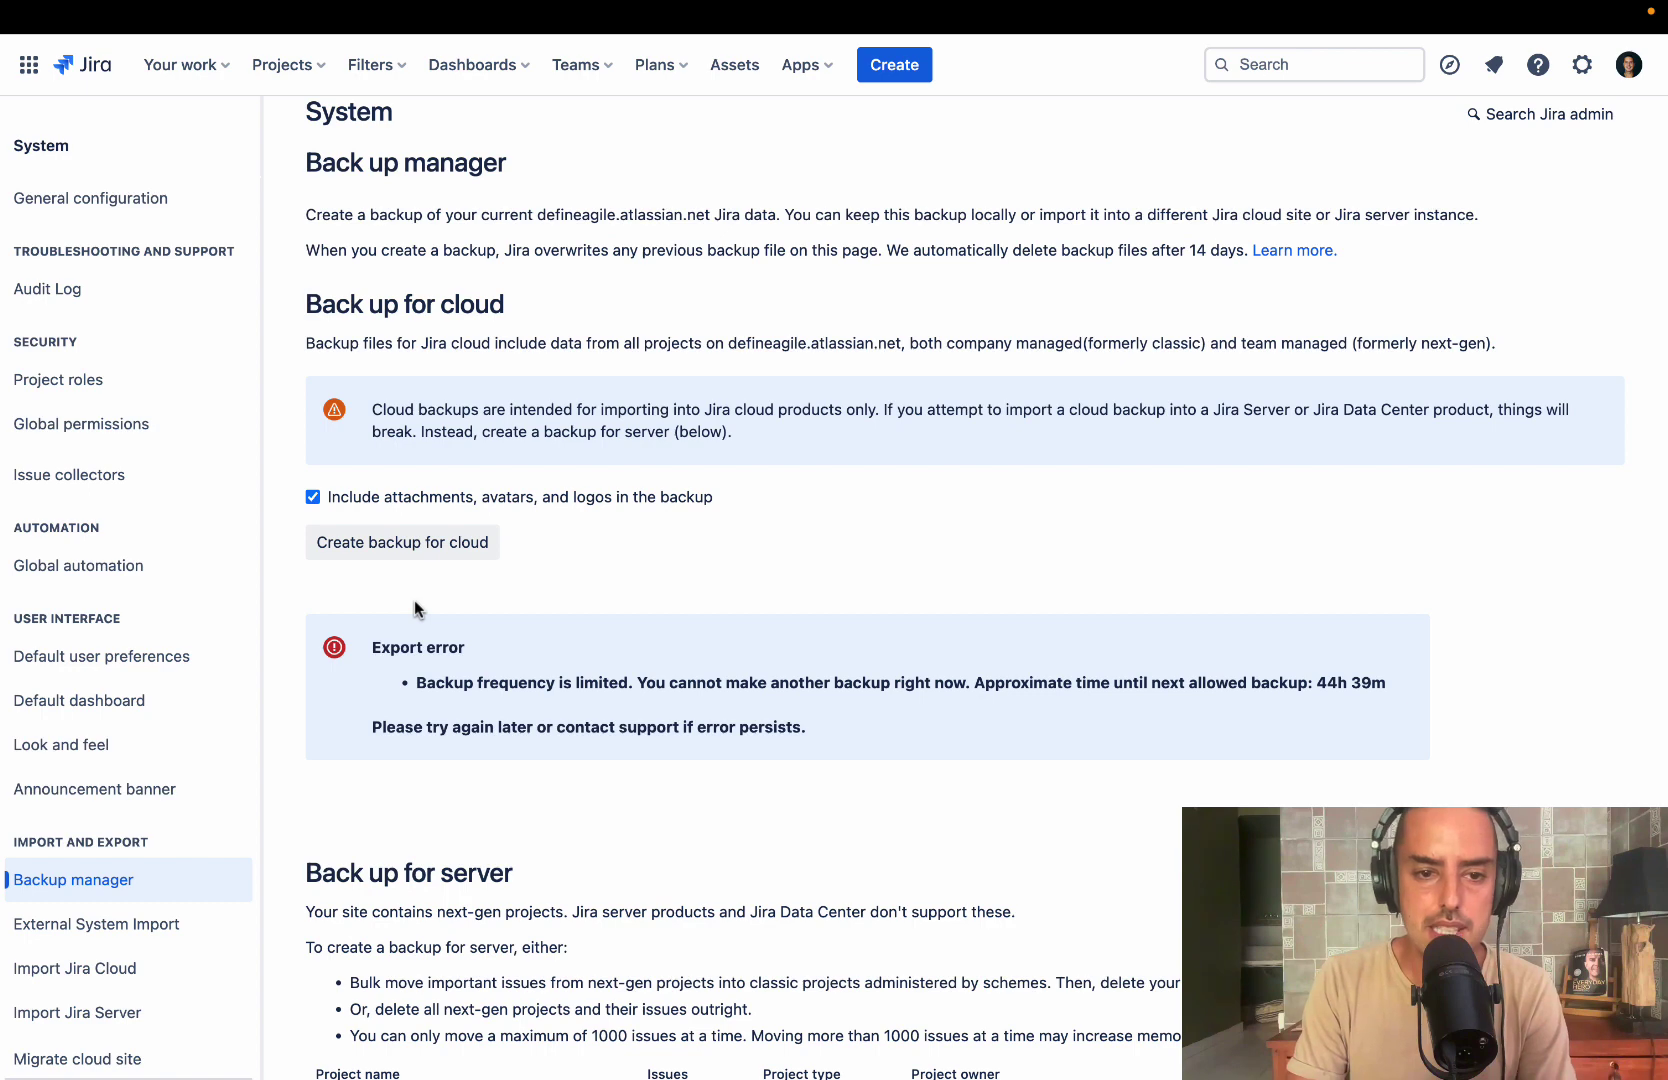
{"action": "left_click", "coordinate": [75, 886]}
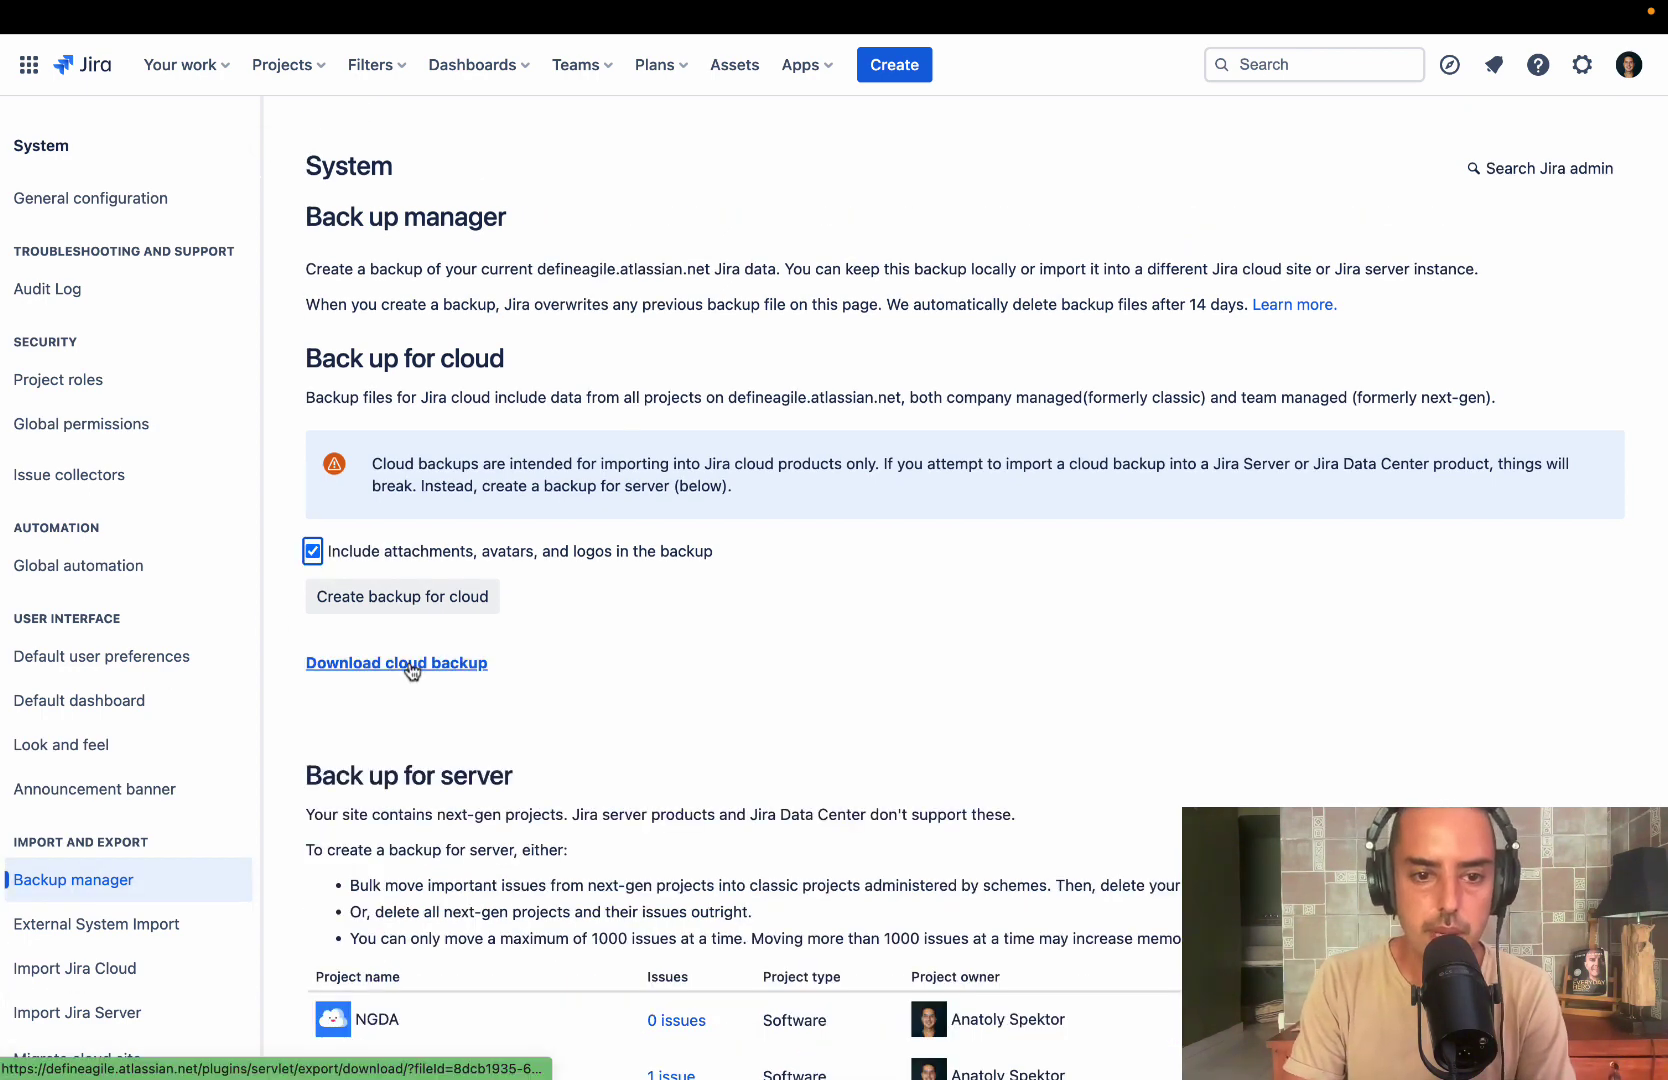
{"action": "left_click", "coordinate": [412, 666]}
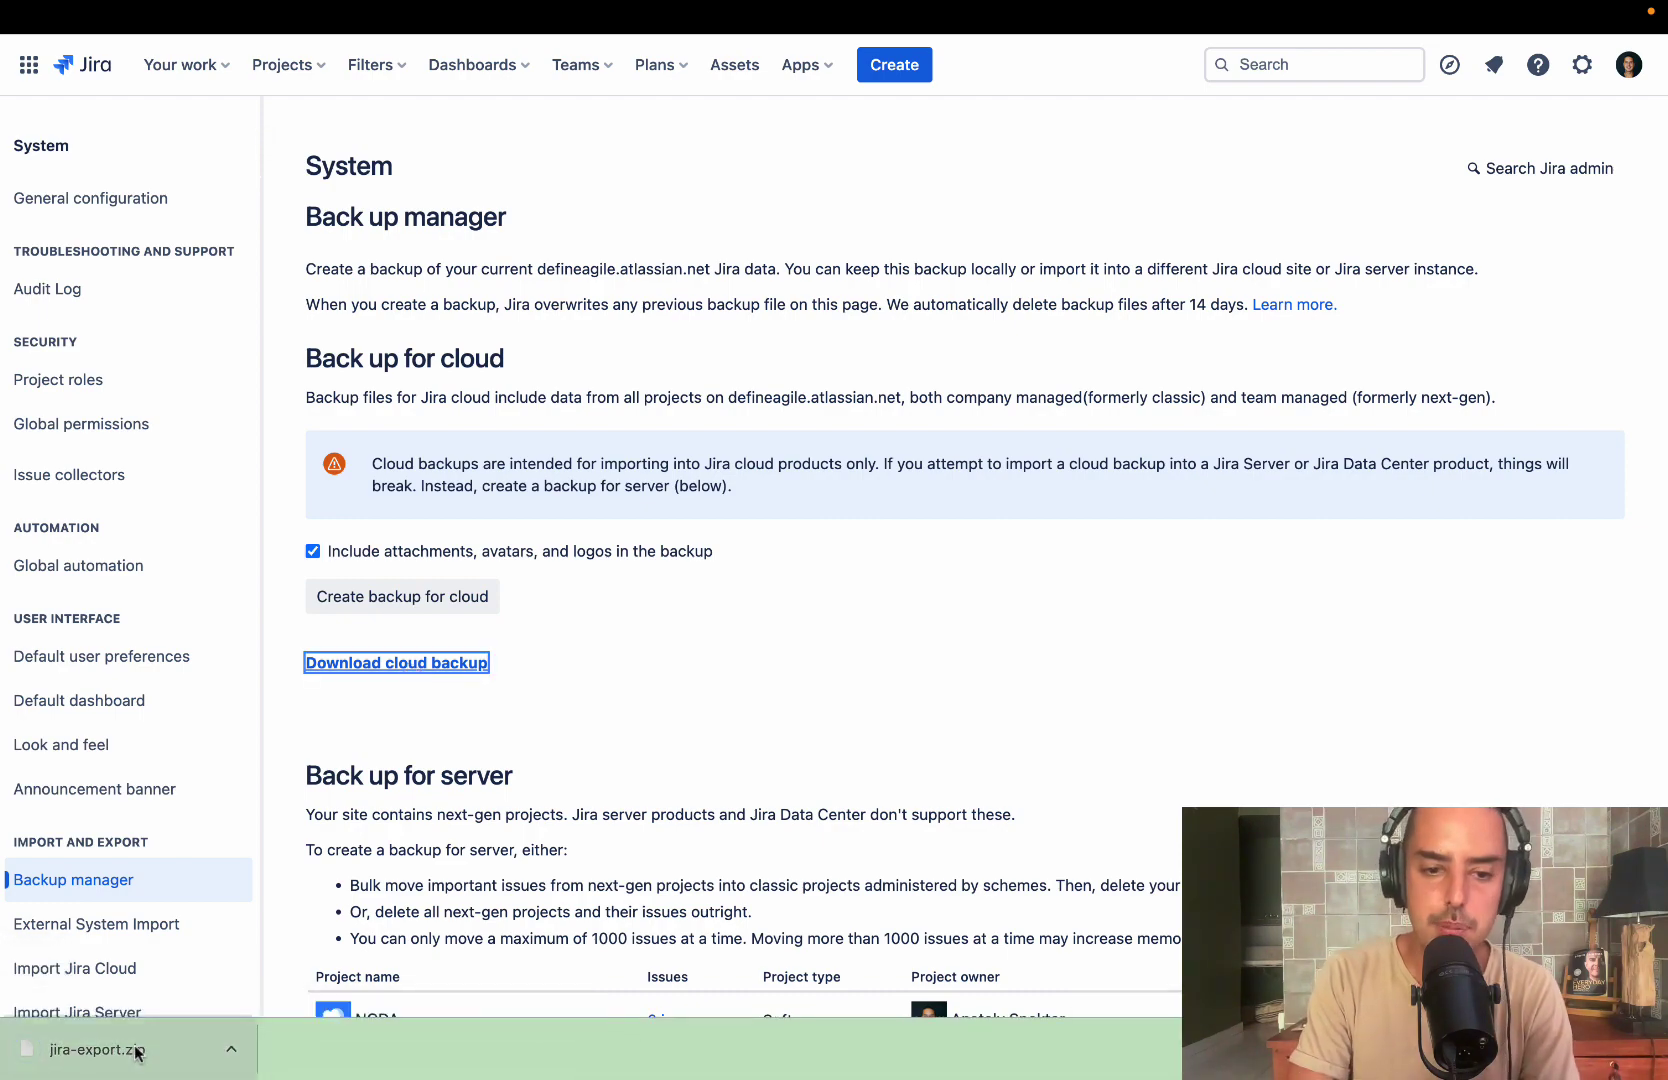
Step: Unzip jira-export.zip, review its XML files and data folders, then return to the Jira browser
{"action": "left_click", "coordinate": [138, 1050]}
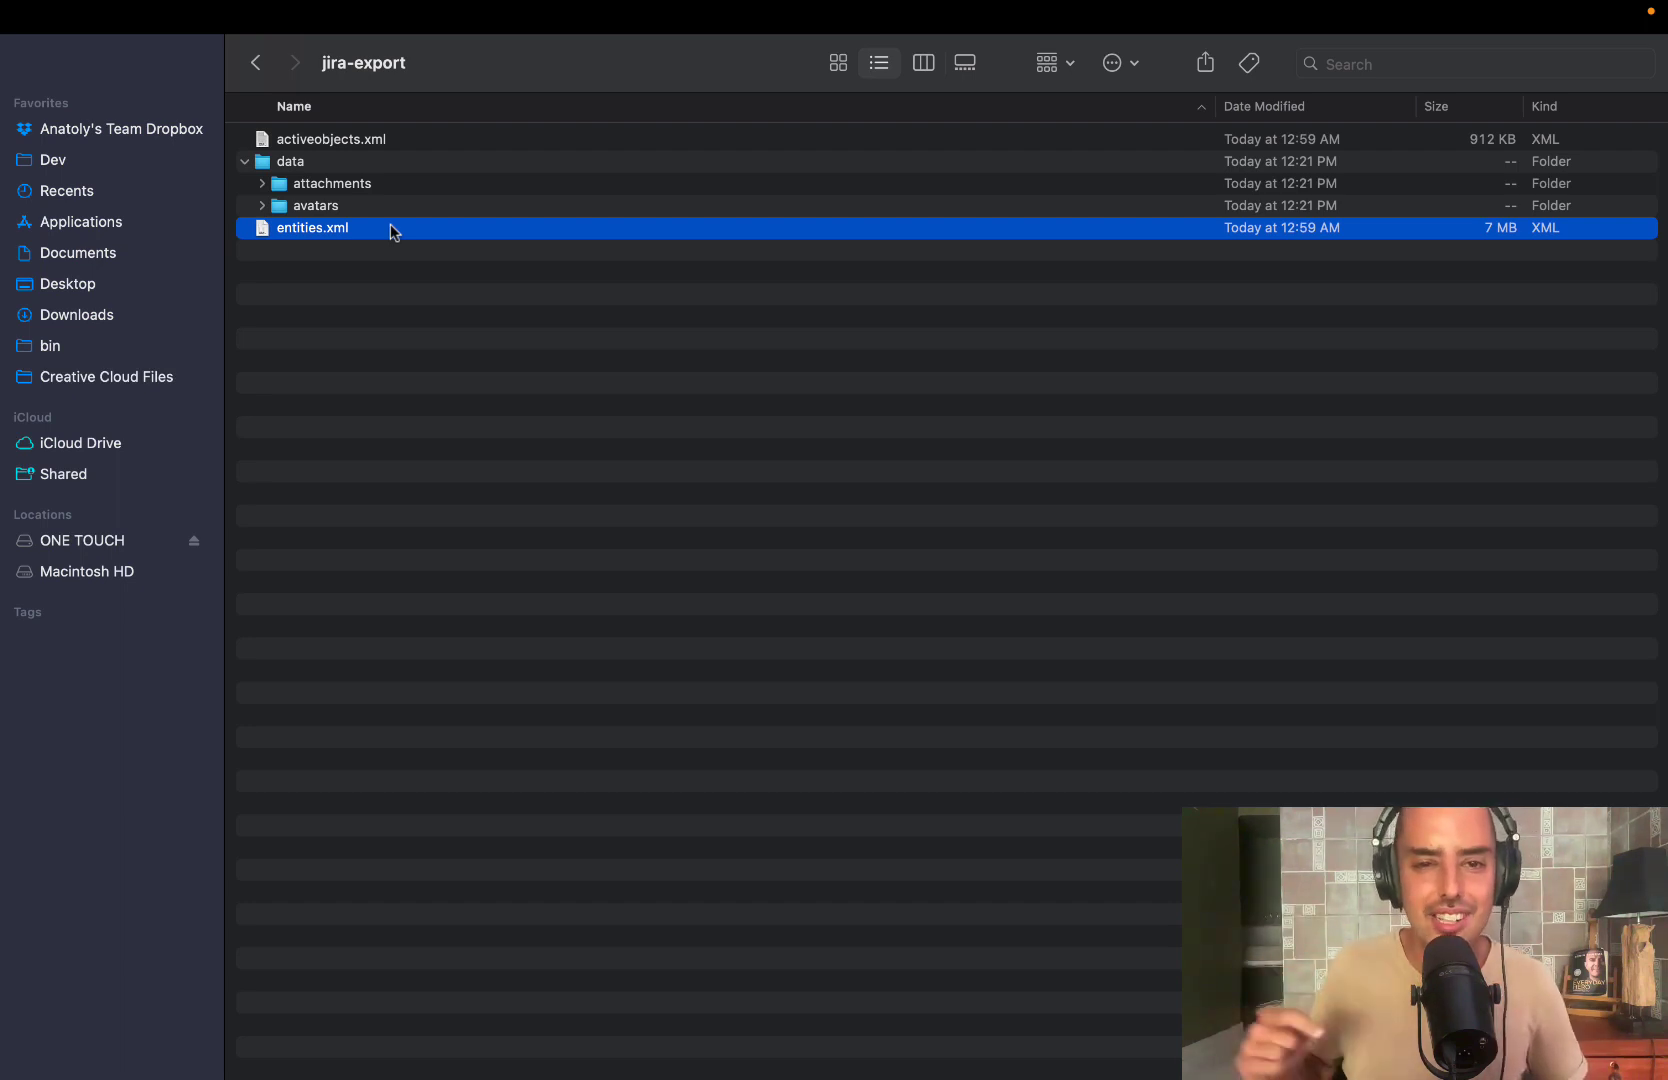
{"action": "key", "text": "ctrl+Right"}
Step: Go to the Import Jira Cloud page under Import and Export
{"action": "scroll", "coordinate": [127, 532], "scroll_direction": "down", "scroll_amount": 3}
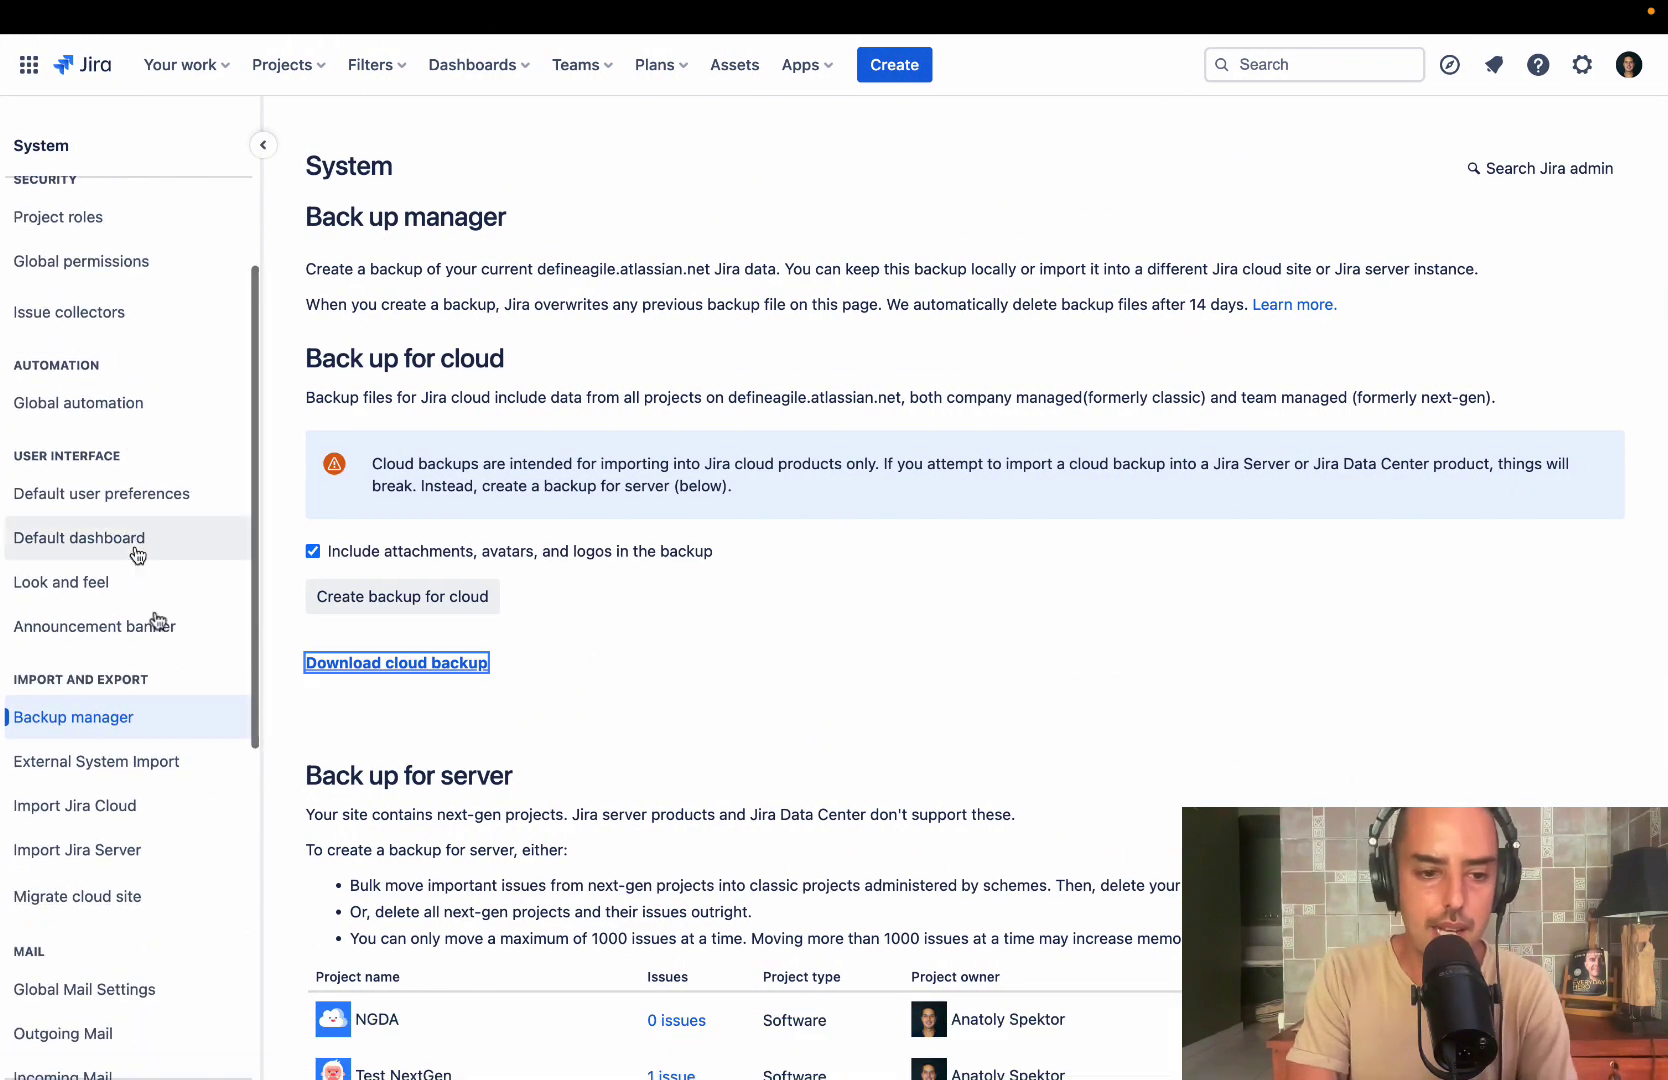
{"action": "left_click", "coordinate": [117, 808]}
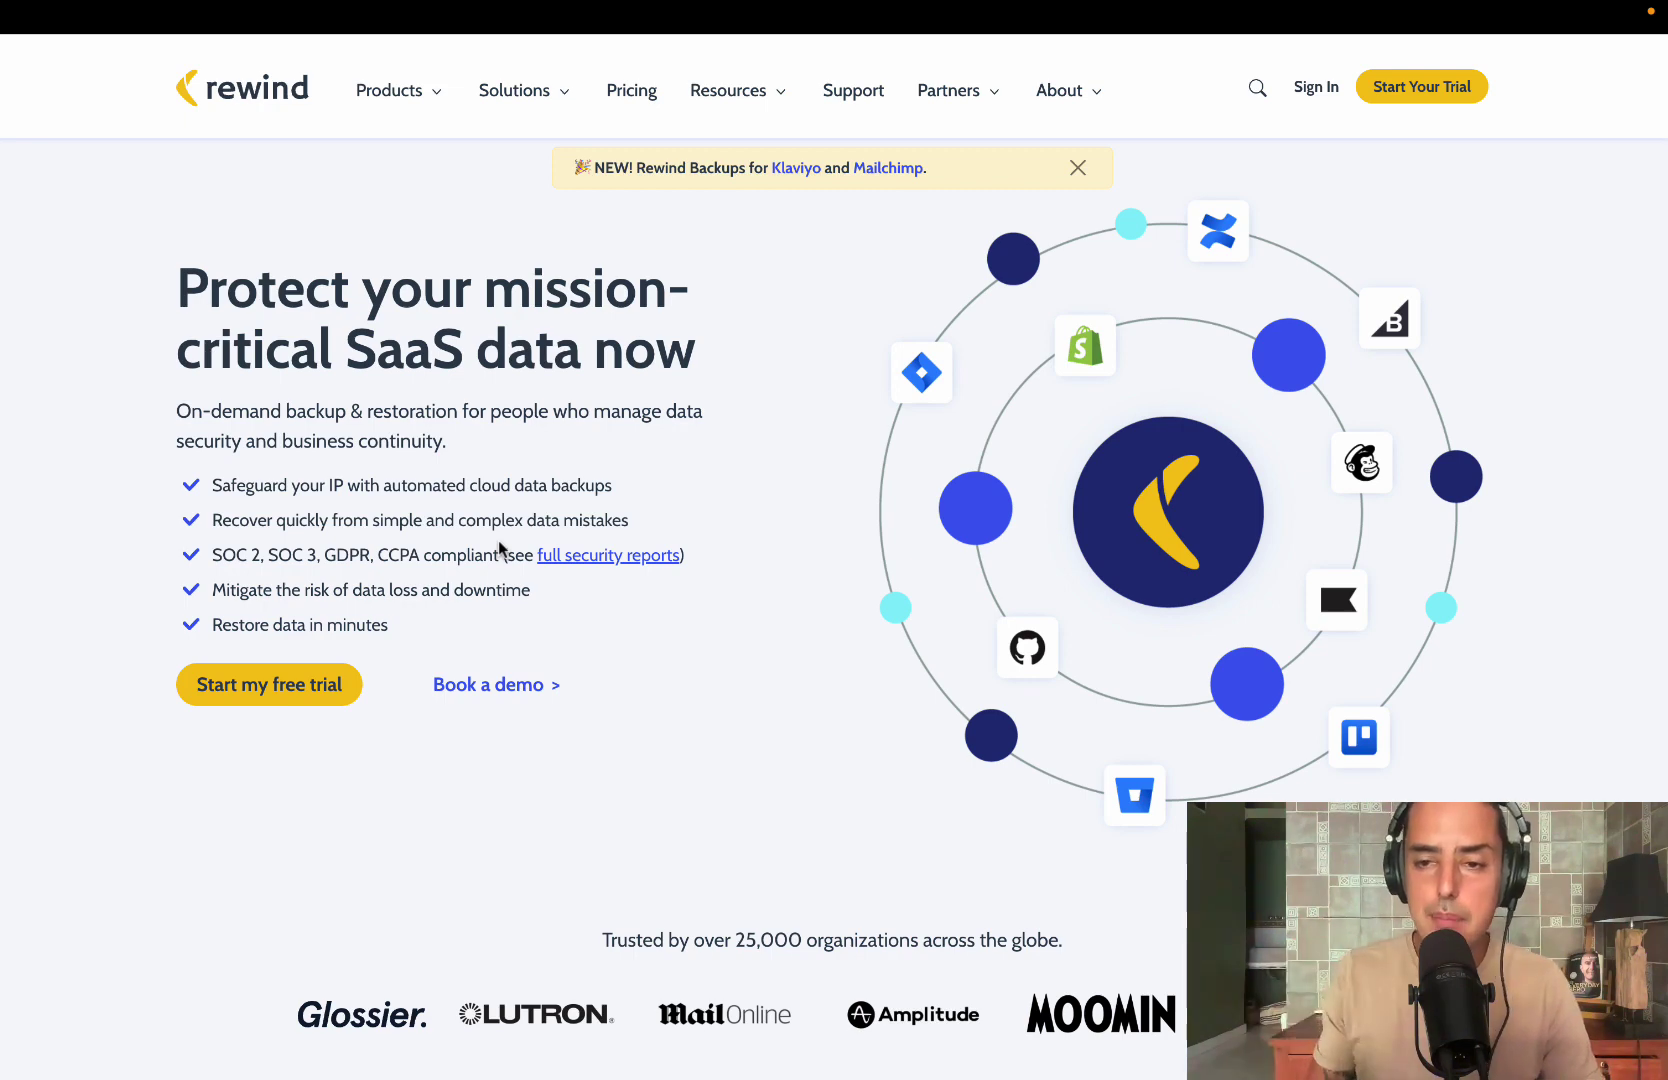
Step: Browse Rewind's homepage integrations, including Backups for Jira, then go to its sign-in page
{"action": "scroll", "coordinate": [693, 758], "scroll_direction": "down", "scroll_amount": 5}
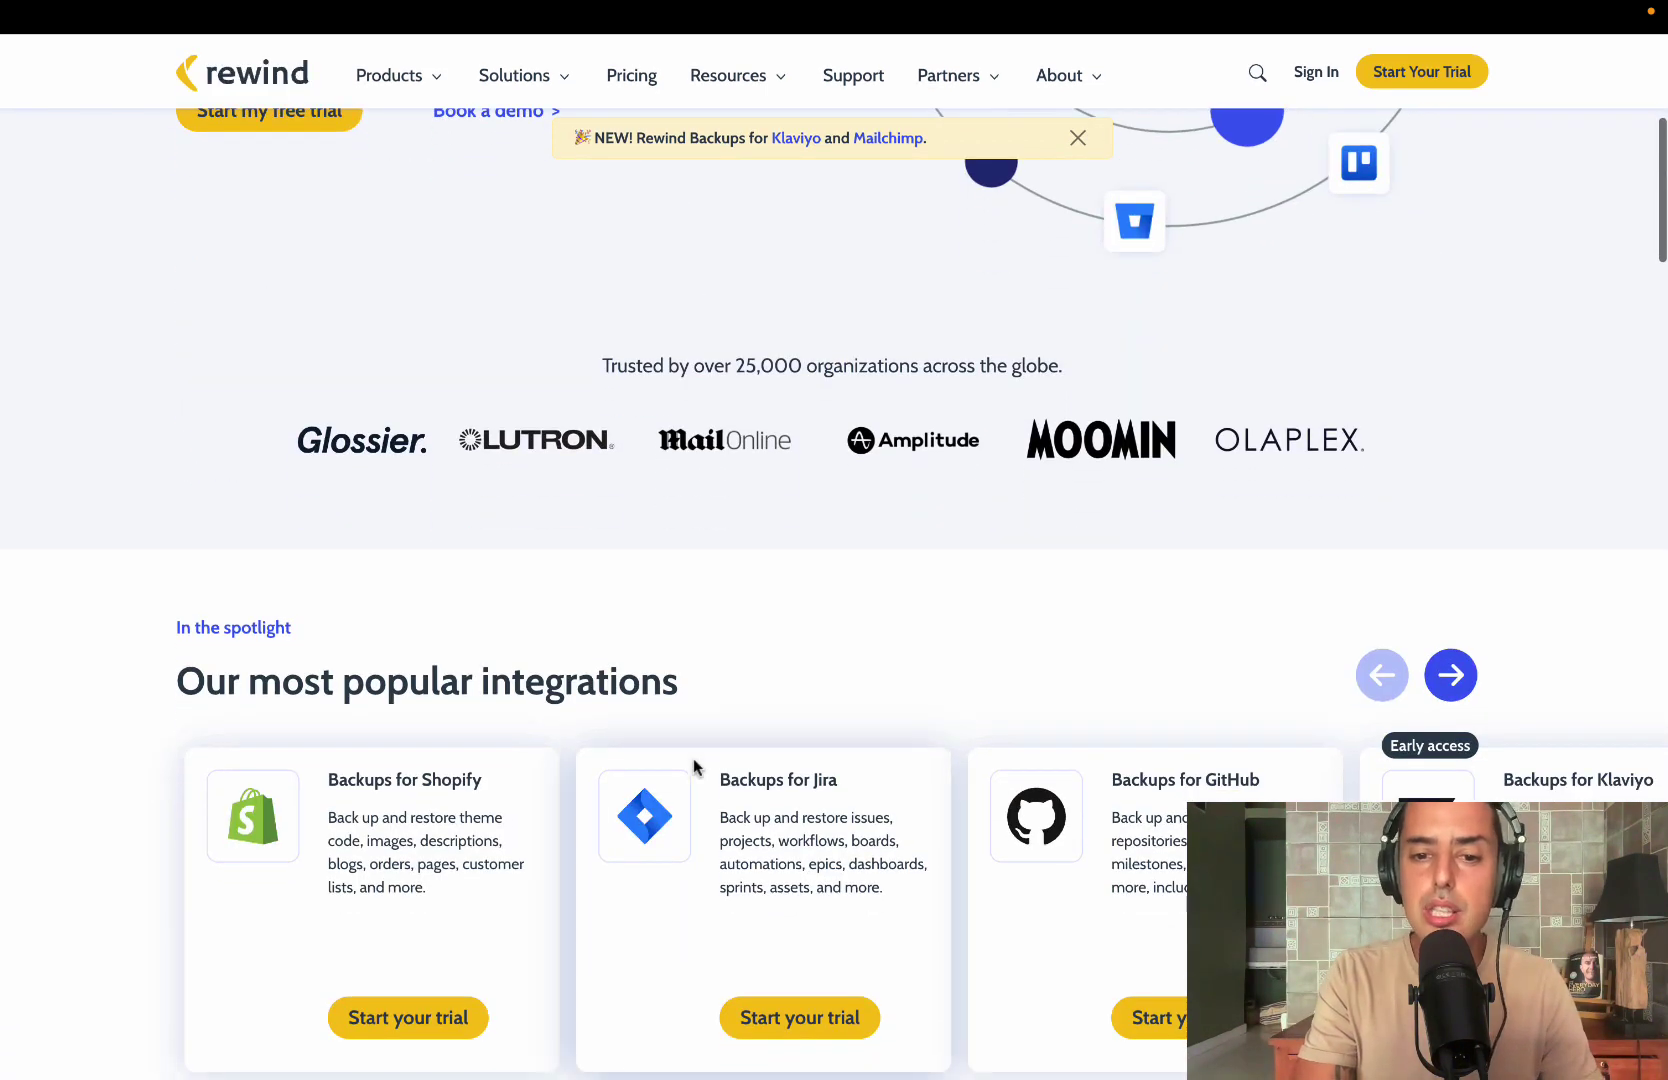
{"action": "scroll", "coordinate": [873, 634], "scroll_direction": "down", "scroll_amount": 1}
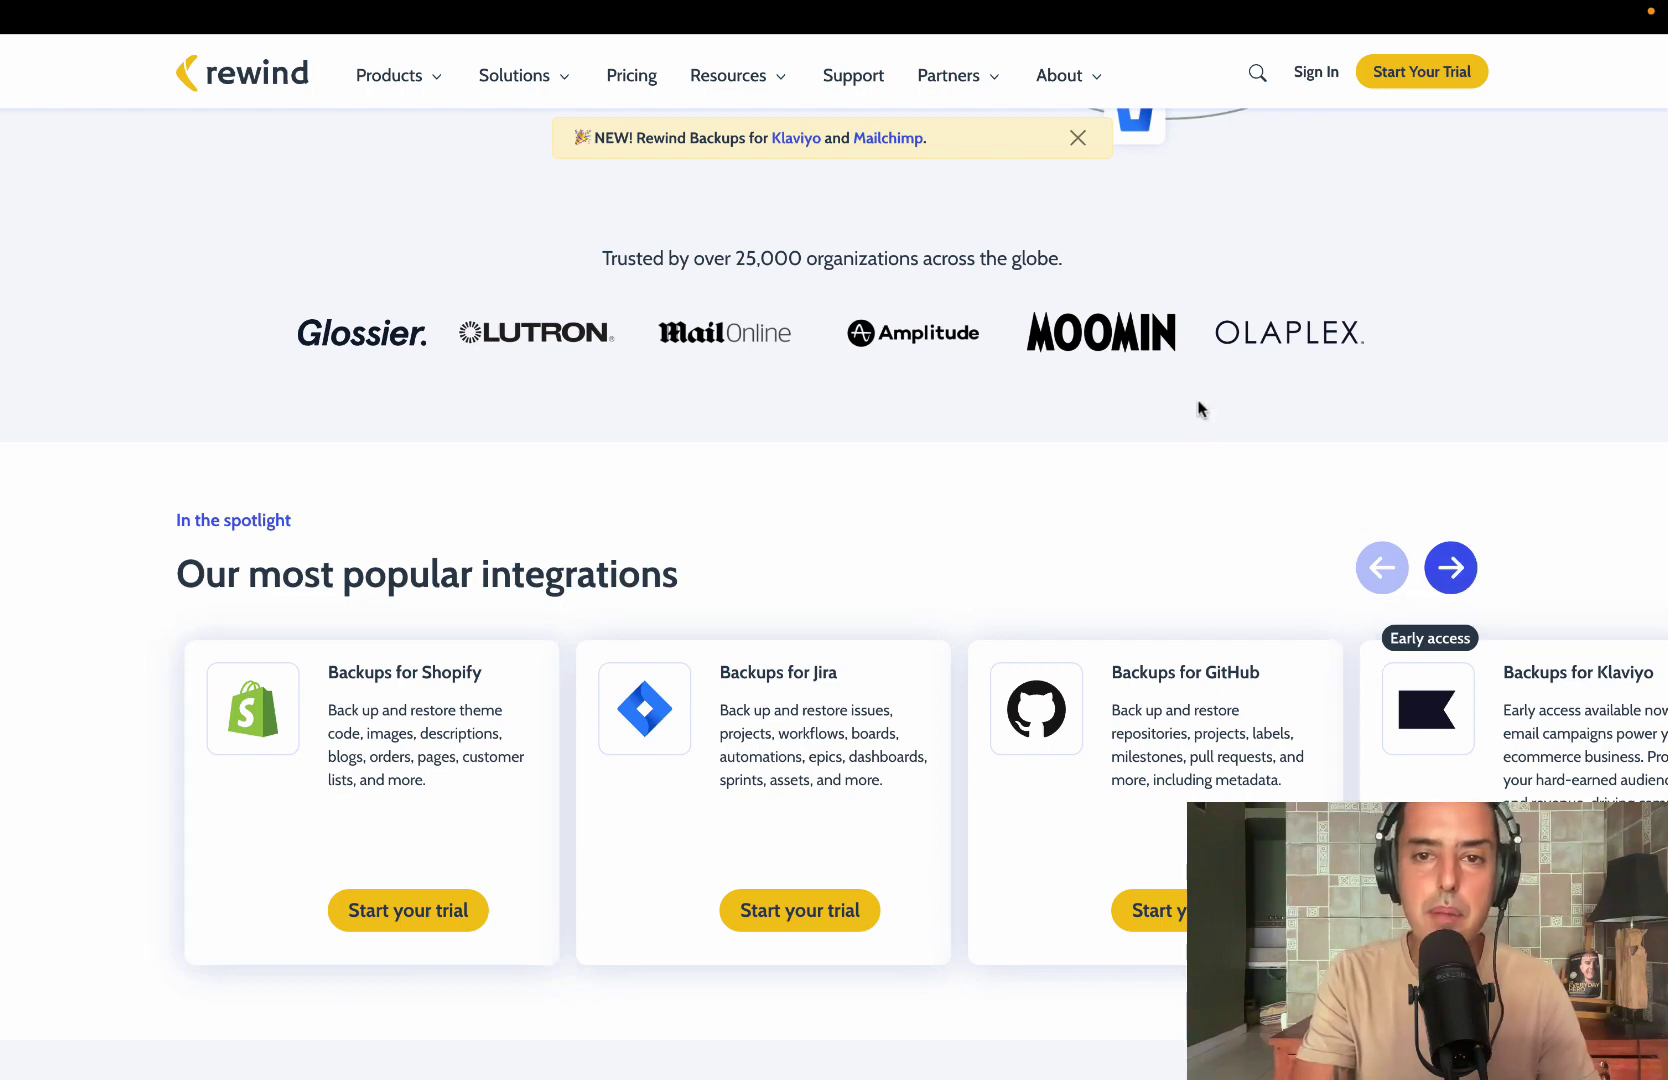
{"action": "scroll", "coordinate": [1277, 320], "scroll_direction": "up", "scroll_amount": 6}
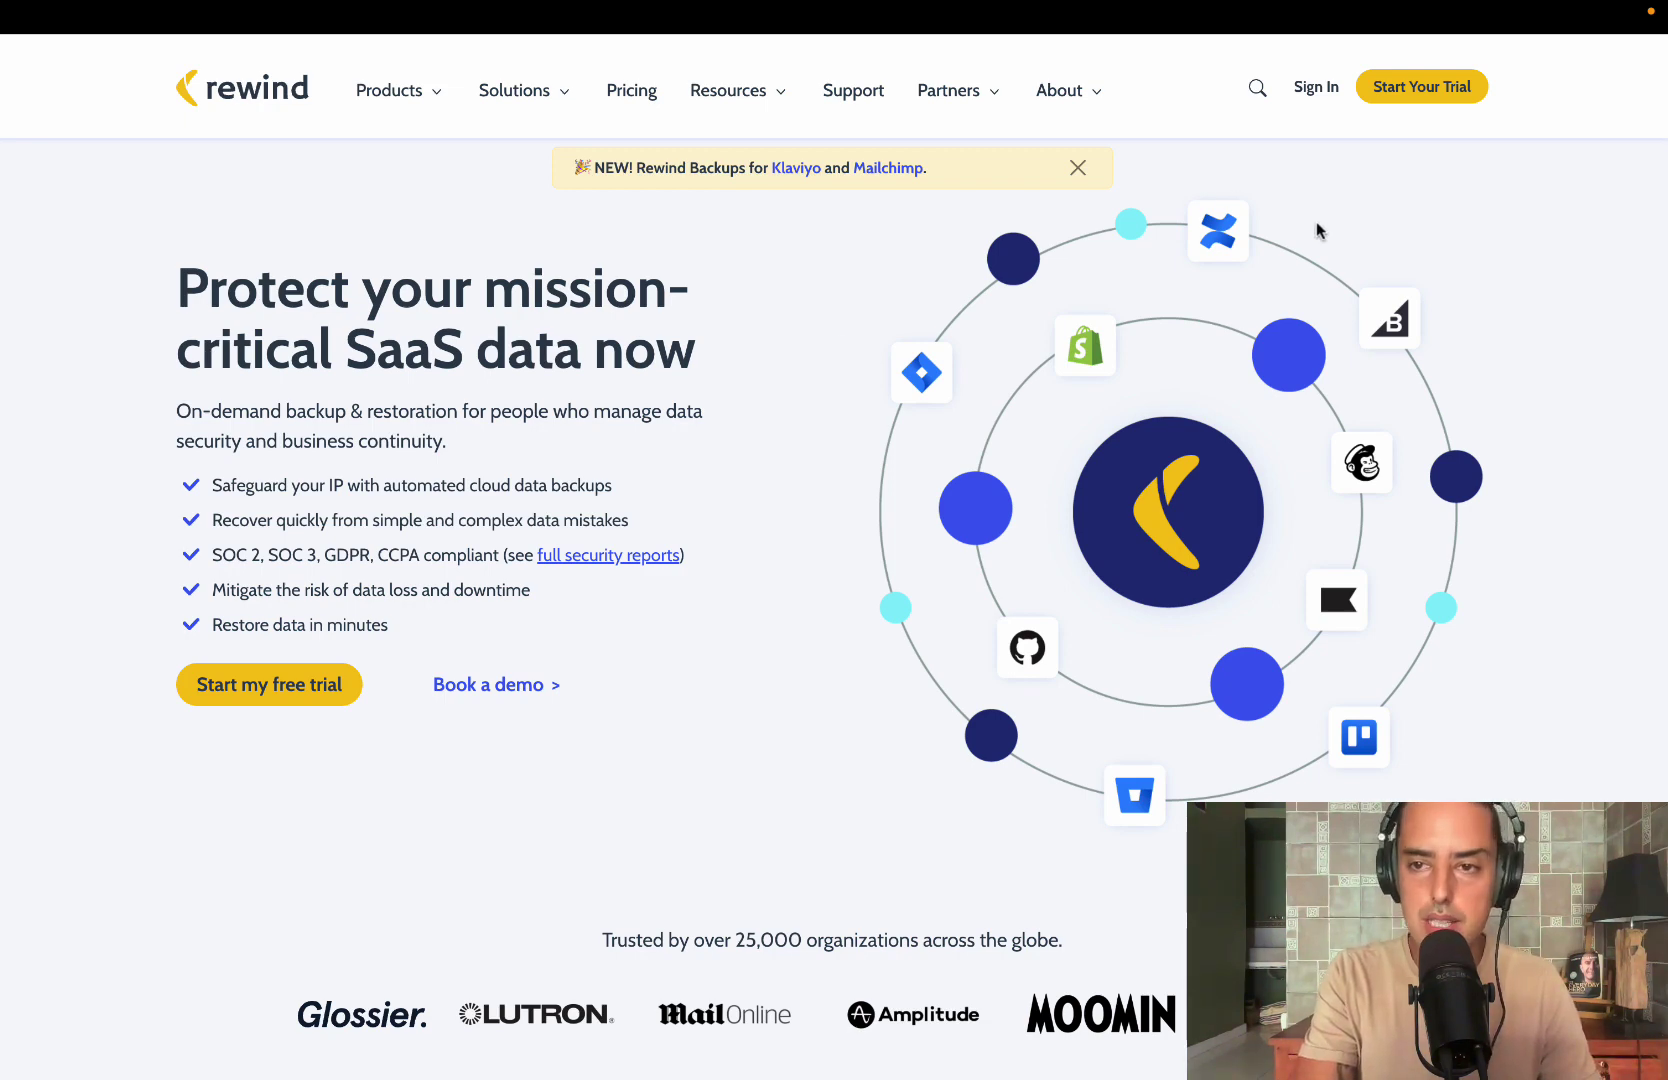
{"action": "left_click", "coordinate": [1322, 88]}
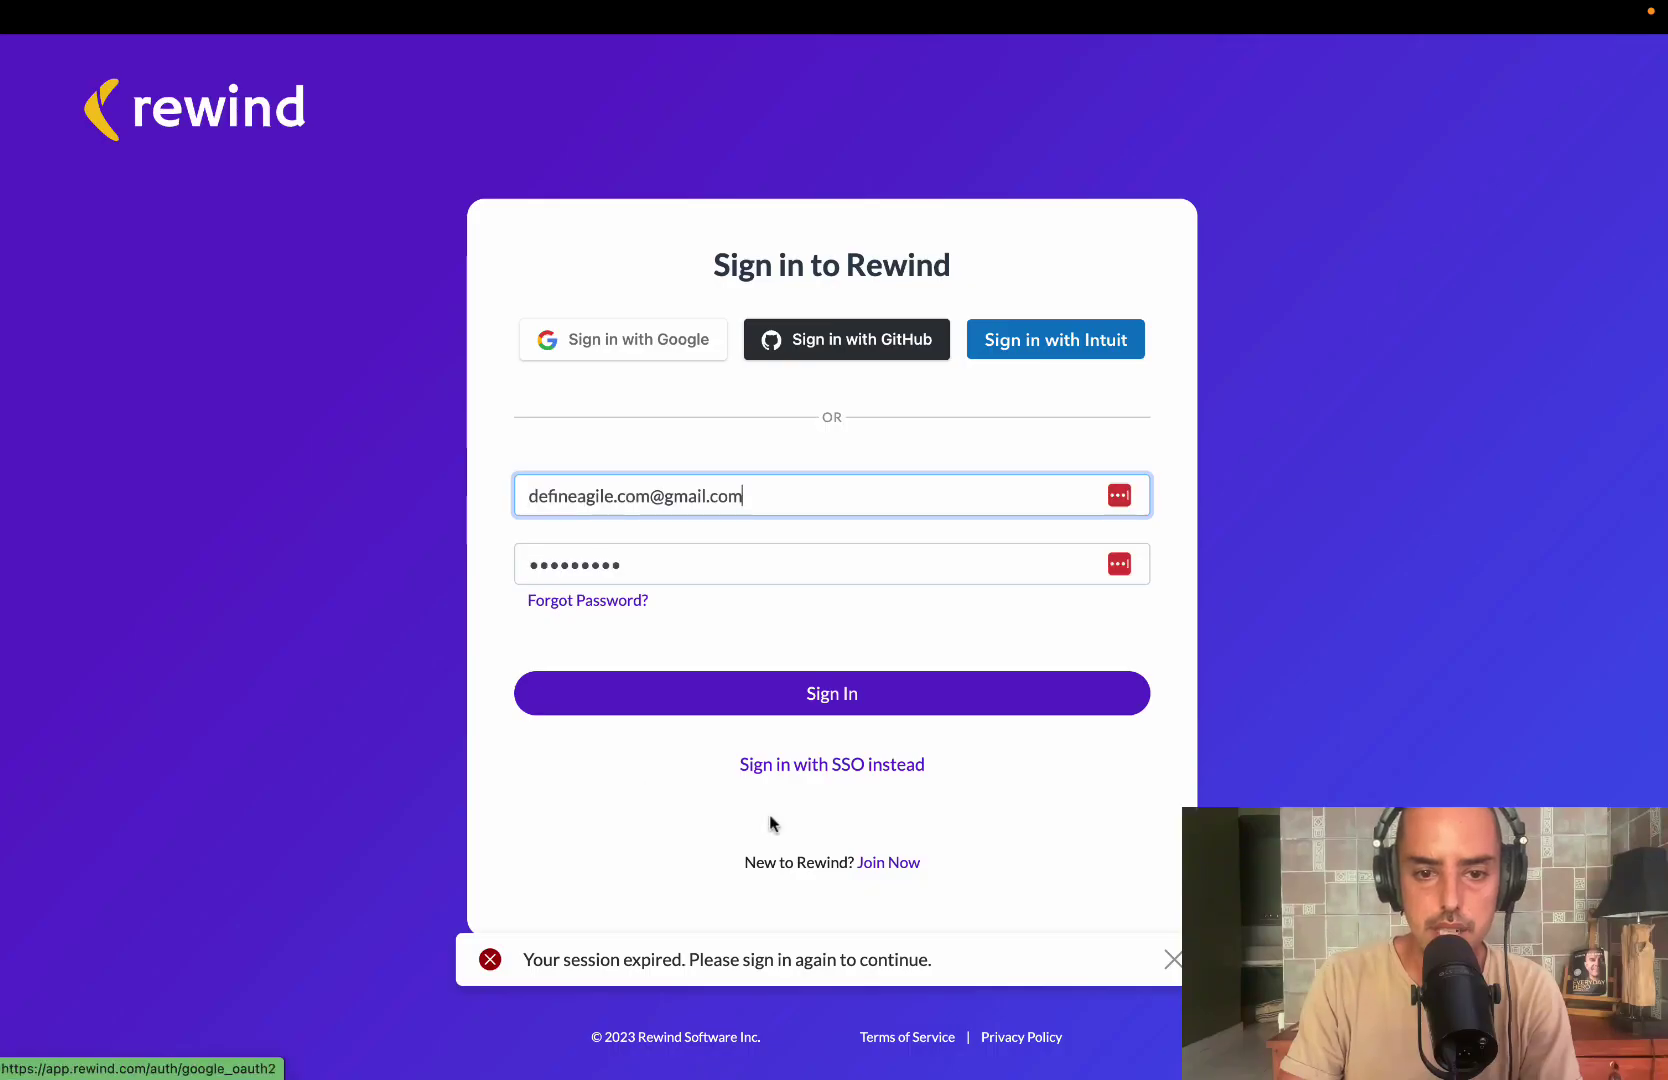
Step: Sign in to Rewind with the saved credentials to reach the Jira Software vault
{"action": "left_click", "coordinate": [841, 693]}
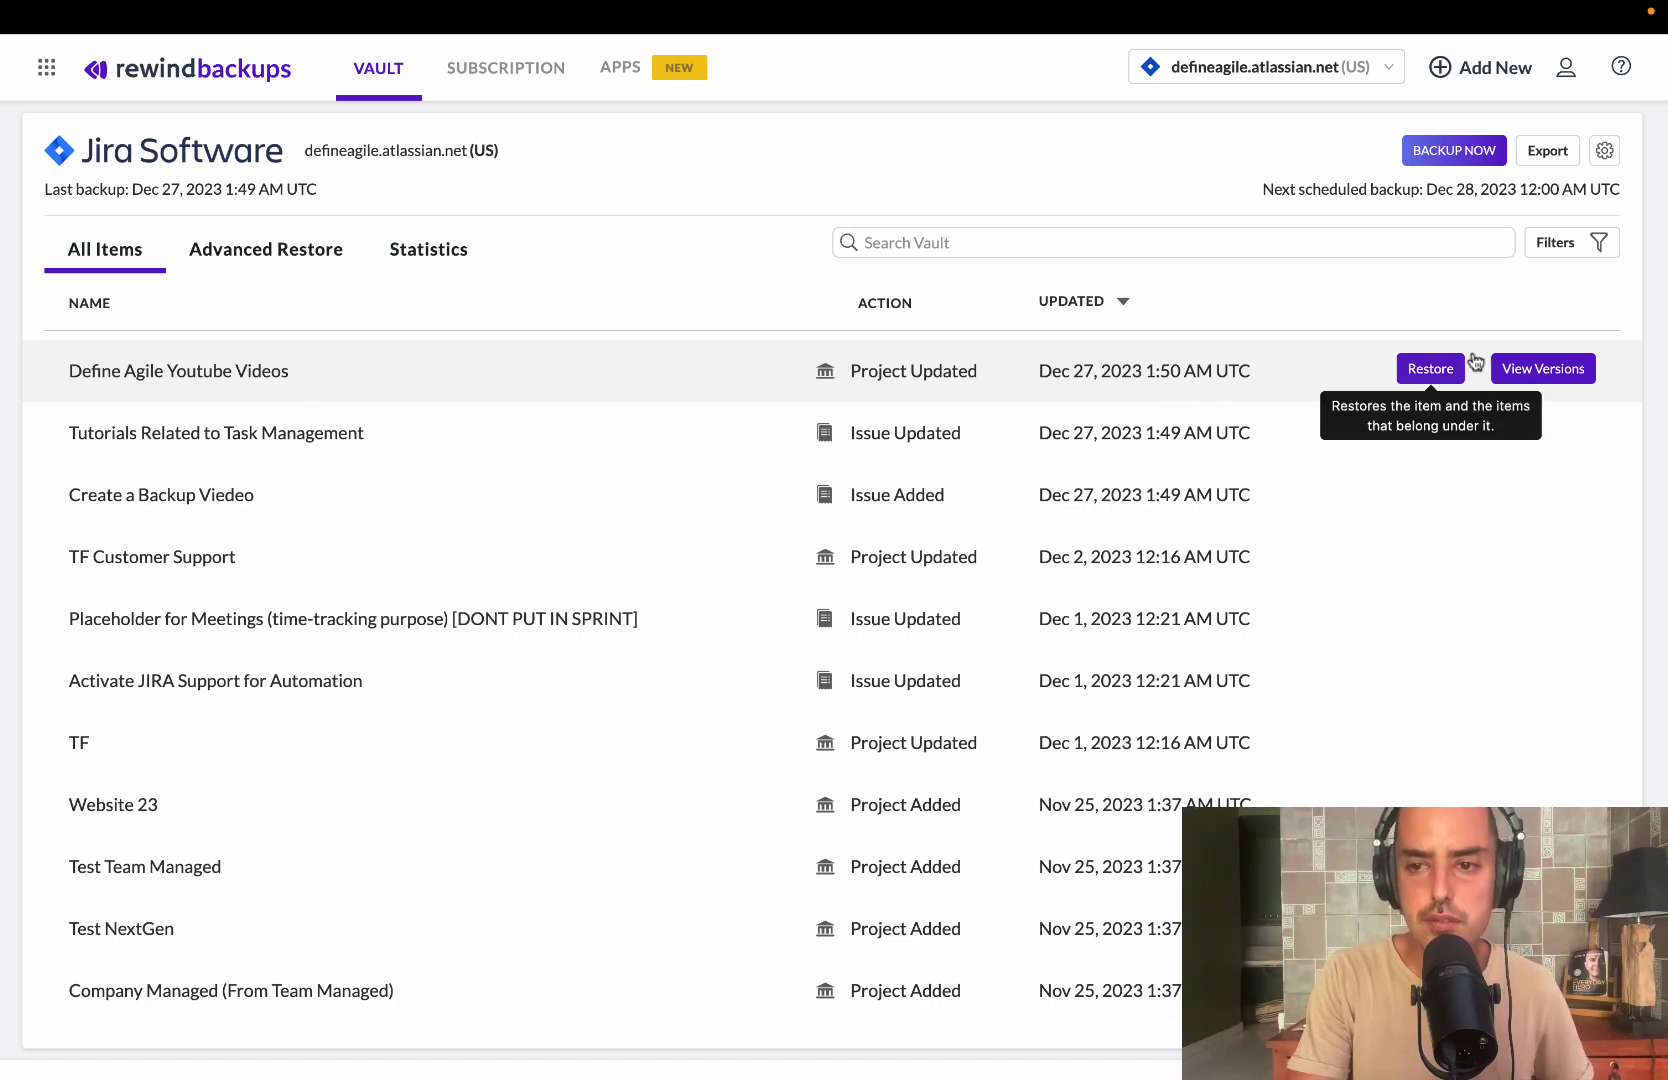
Step: Pick the Nov 25, 2023 1:36 AM UTC version of Define Agile Youtube Videos for comparison
{"action": "left_click", "coordinate": [1543, 368]}
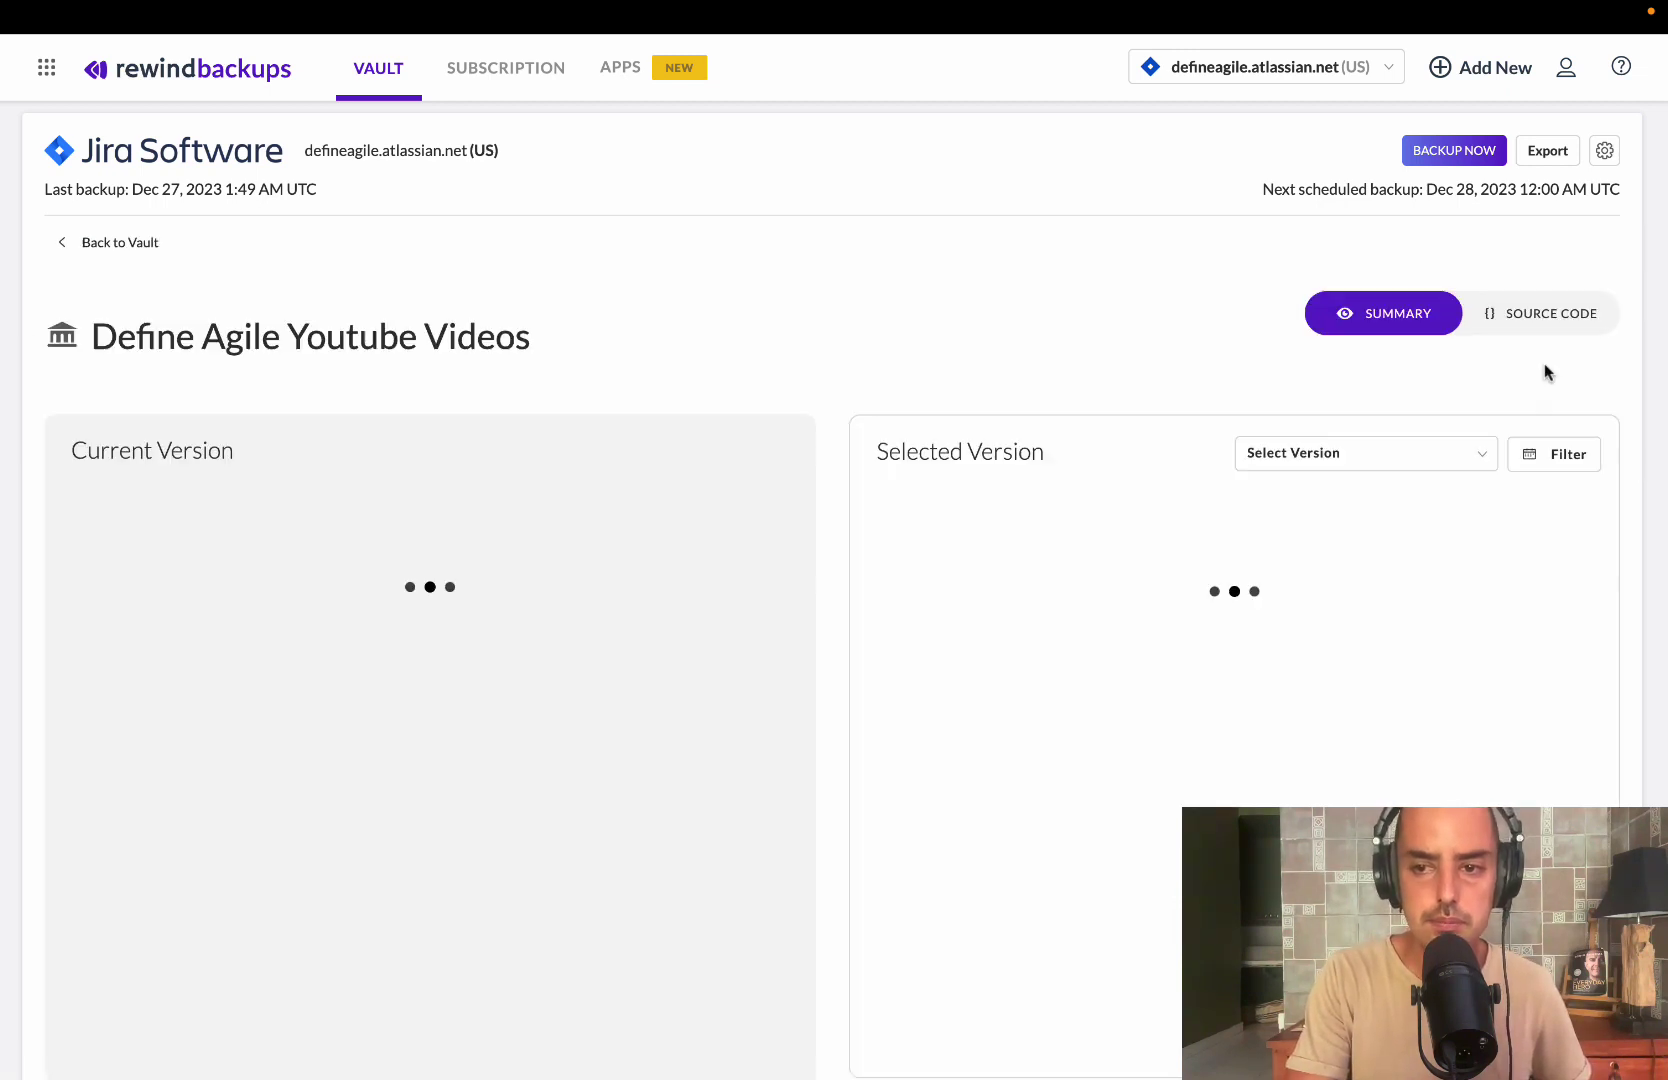
{"action": "left_click", "coordinate": [1334, 456]}
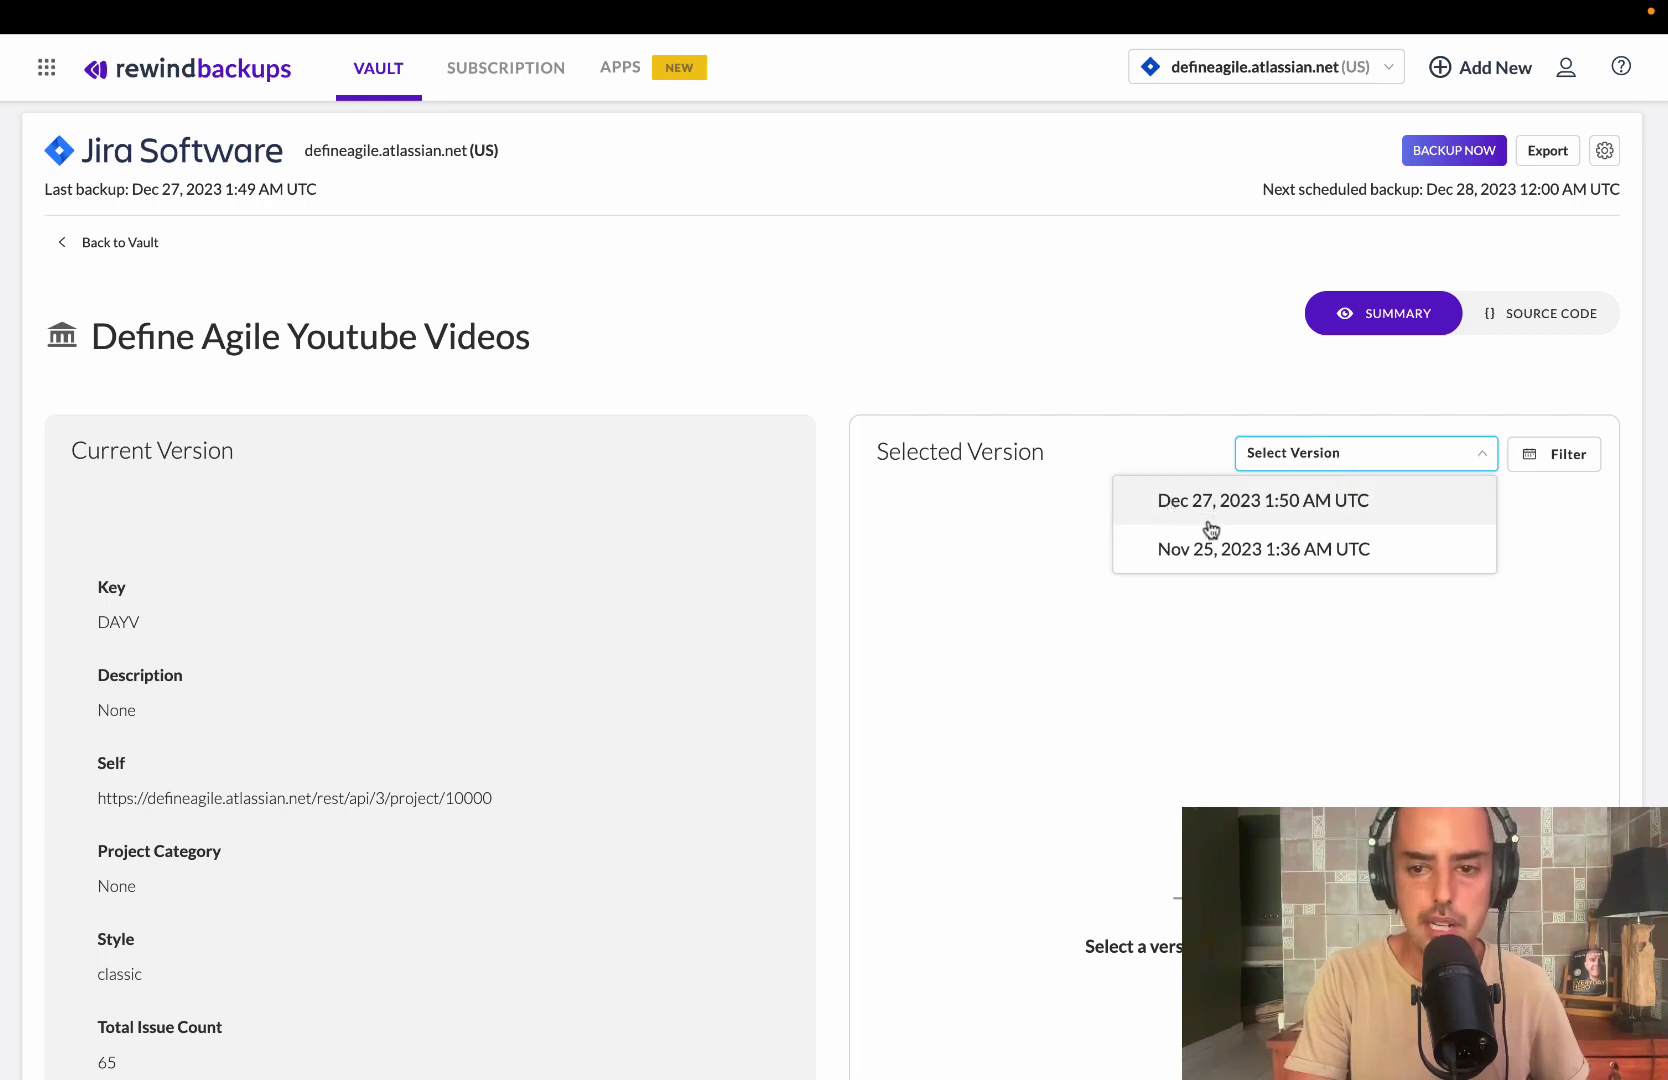
{"action": "left_click", "coordinate": [1190, 548]}
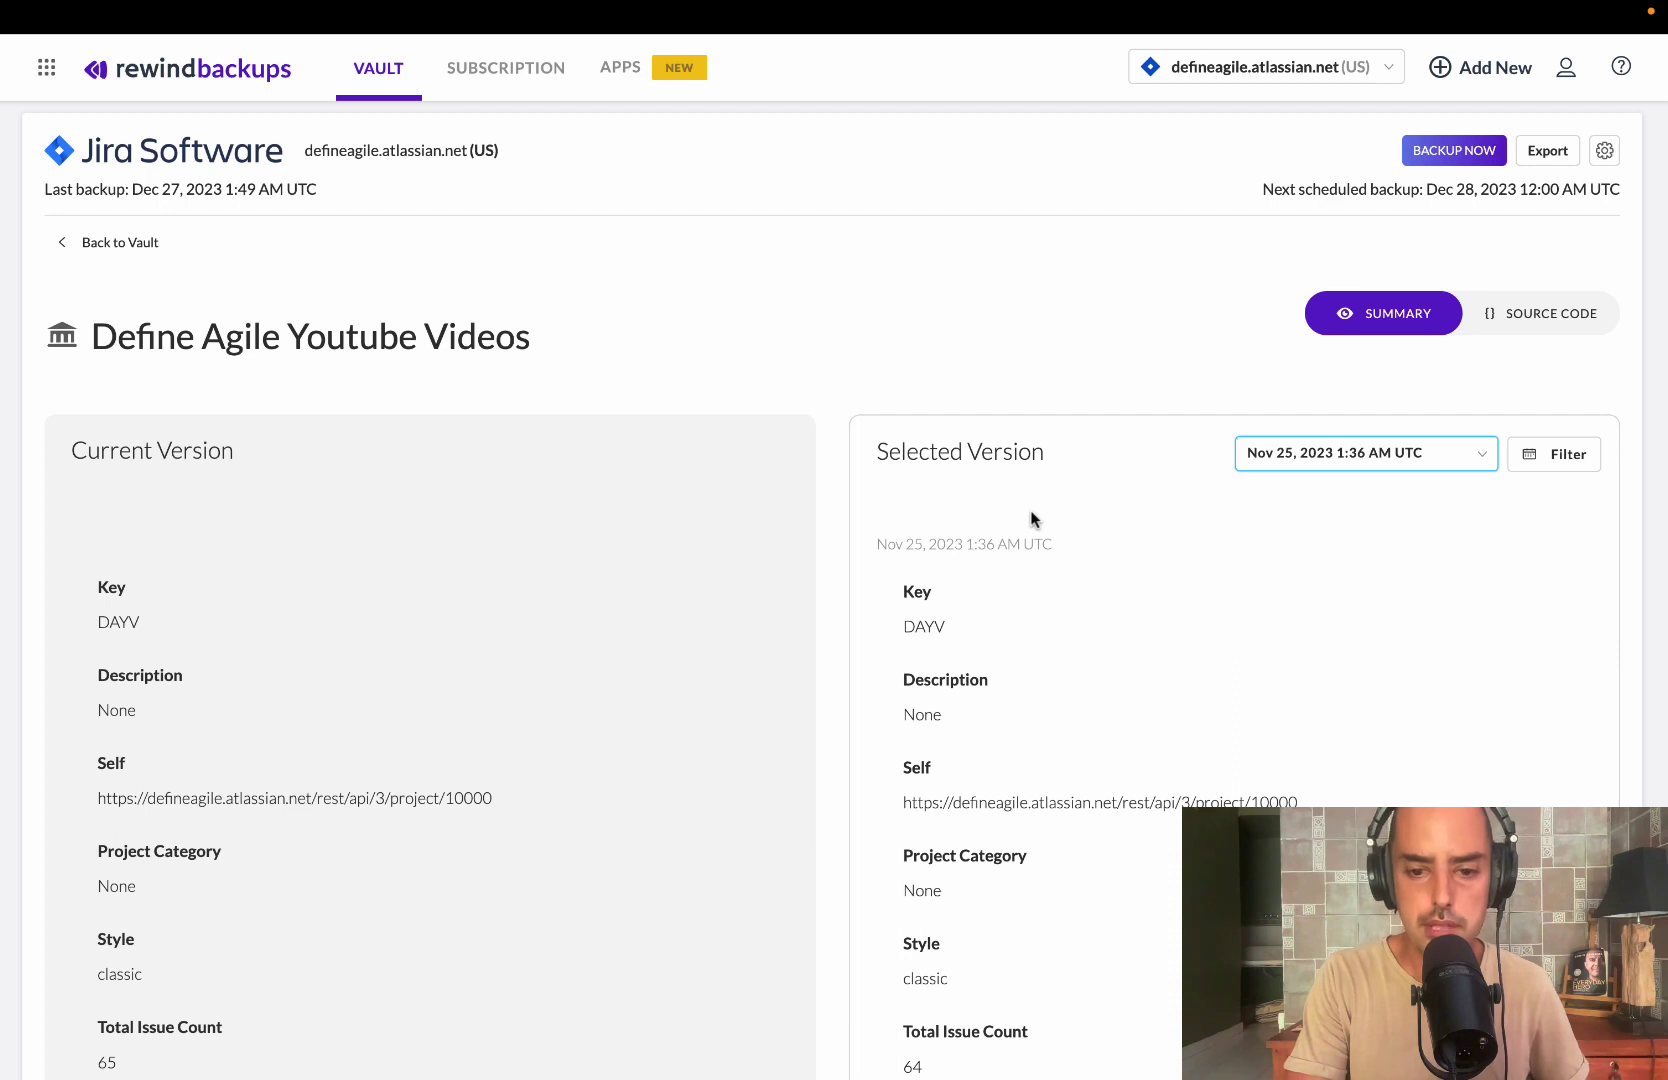
{"action": "scroll", "coordinate": [1033, 518], "scroll_direction": "down", "scroll_amount": 5}
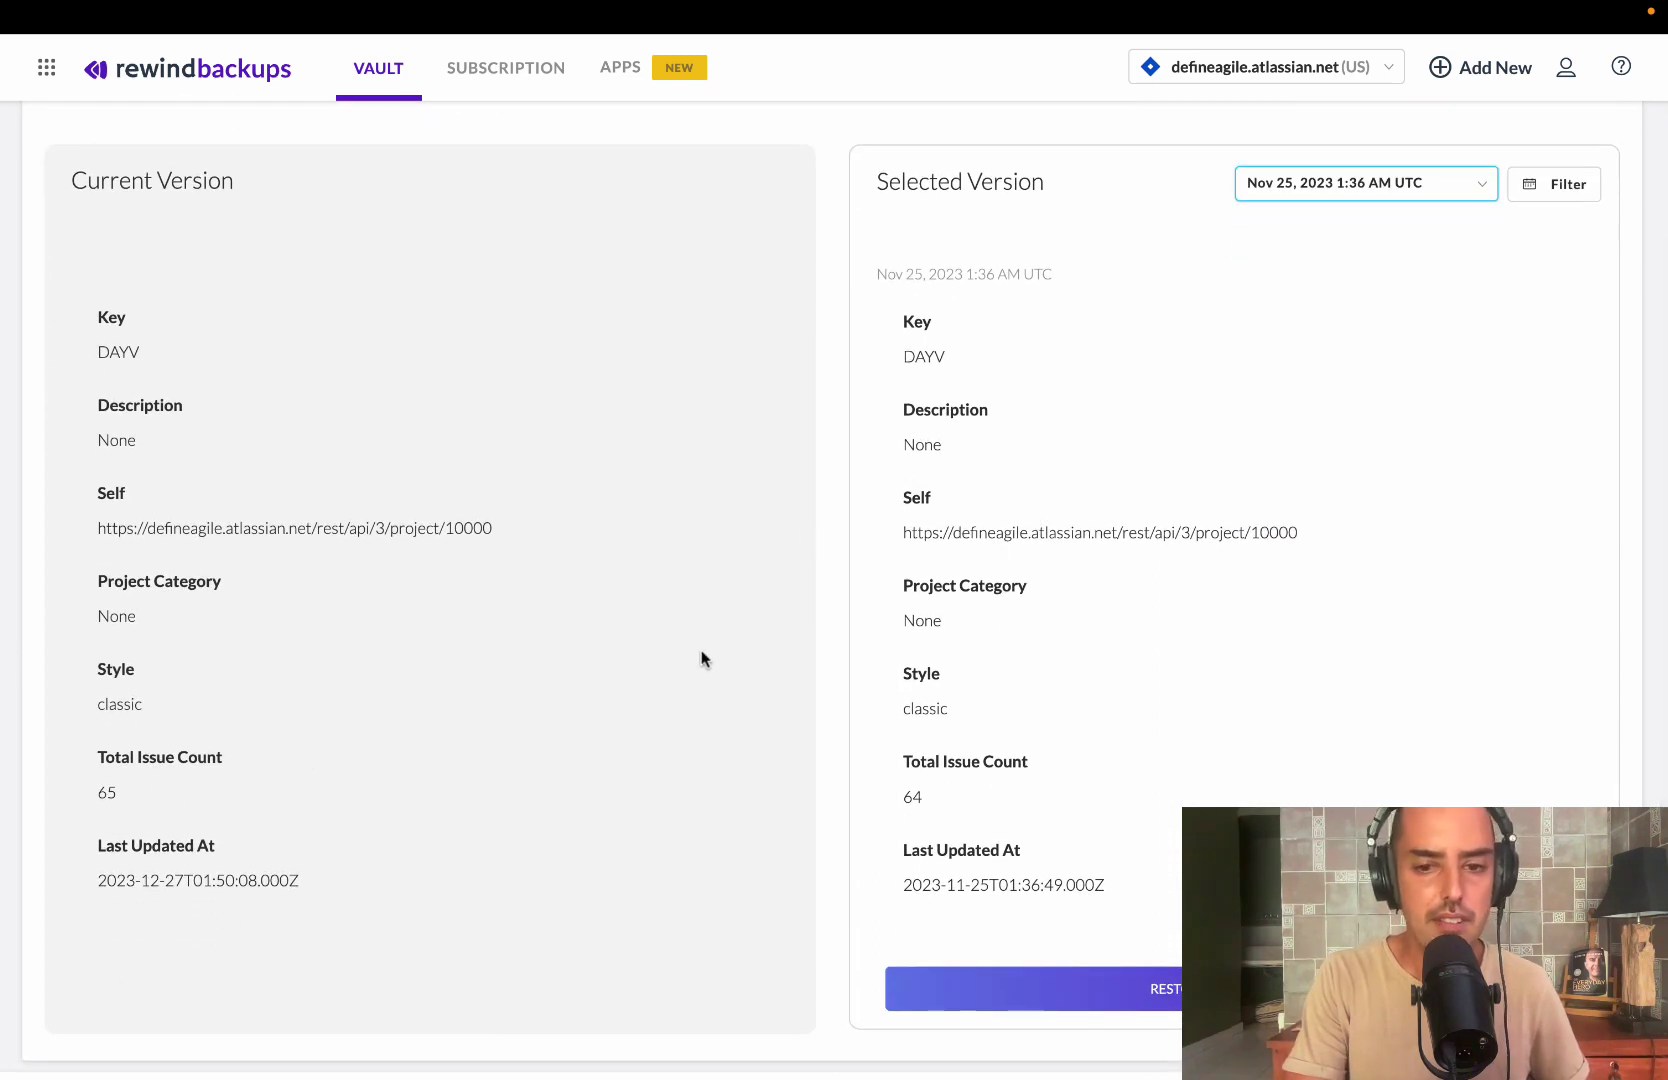
{"action": "left_click", "coordinate": [1026, 766]}
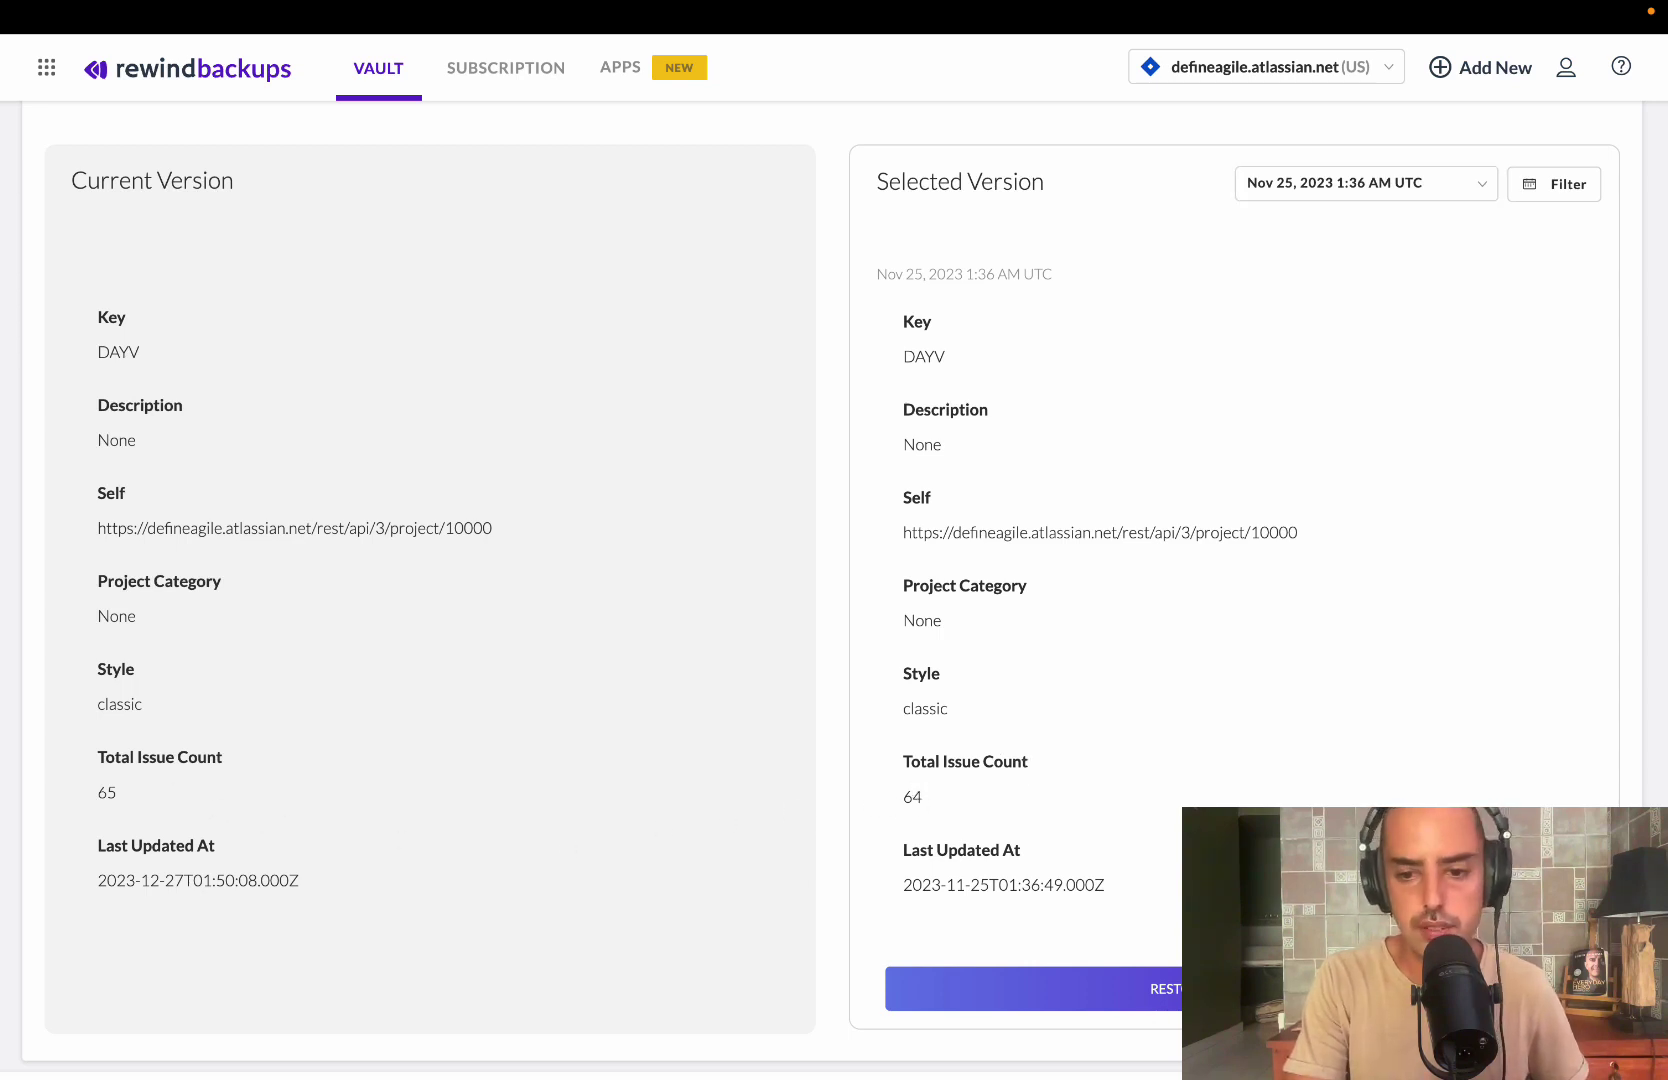
Step: Switch the comparison to Source Code to view both versions as raw JSON
{"action": "scroll", "coordinate": [1143, 906], "scroll_direction": "up", "scroll_amount": 2}
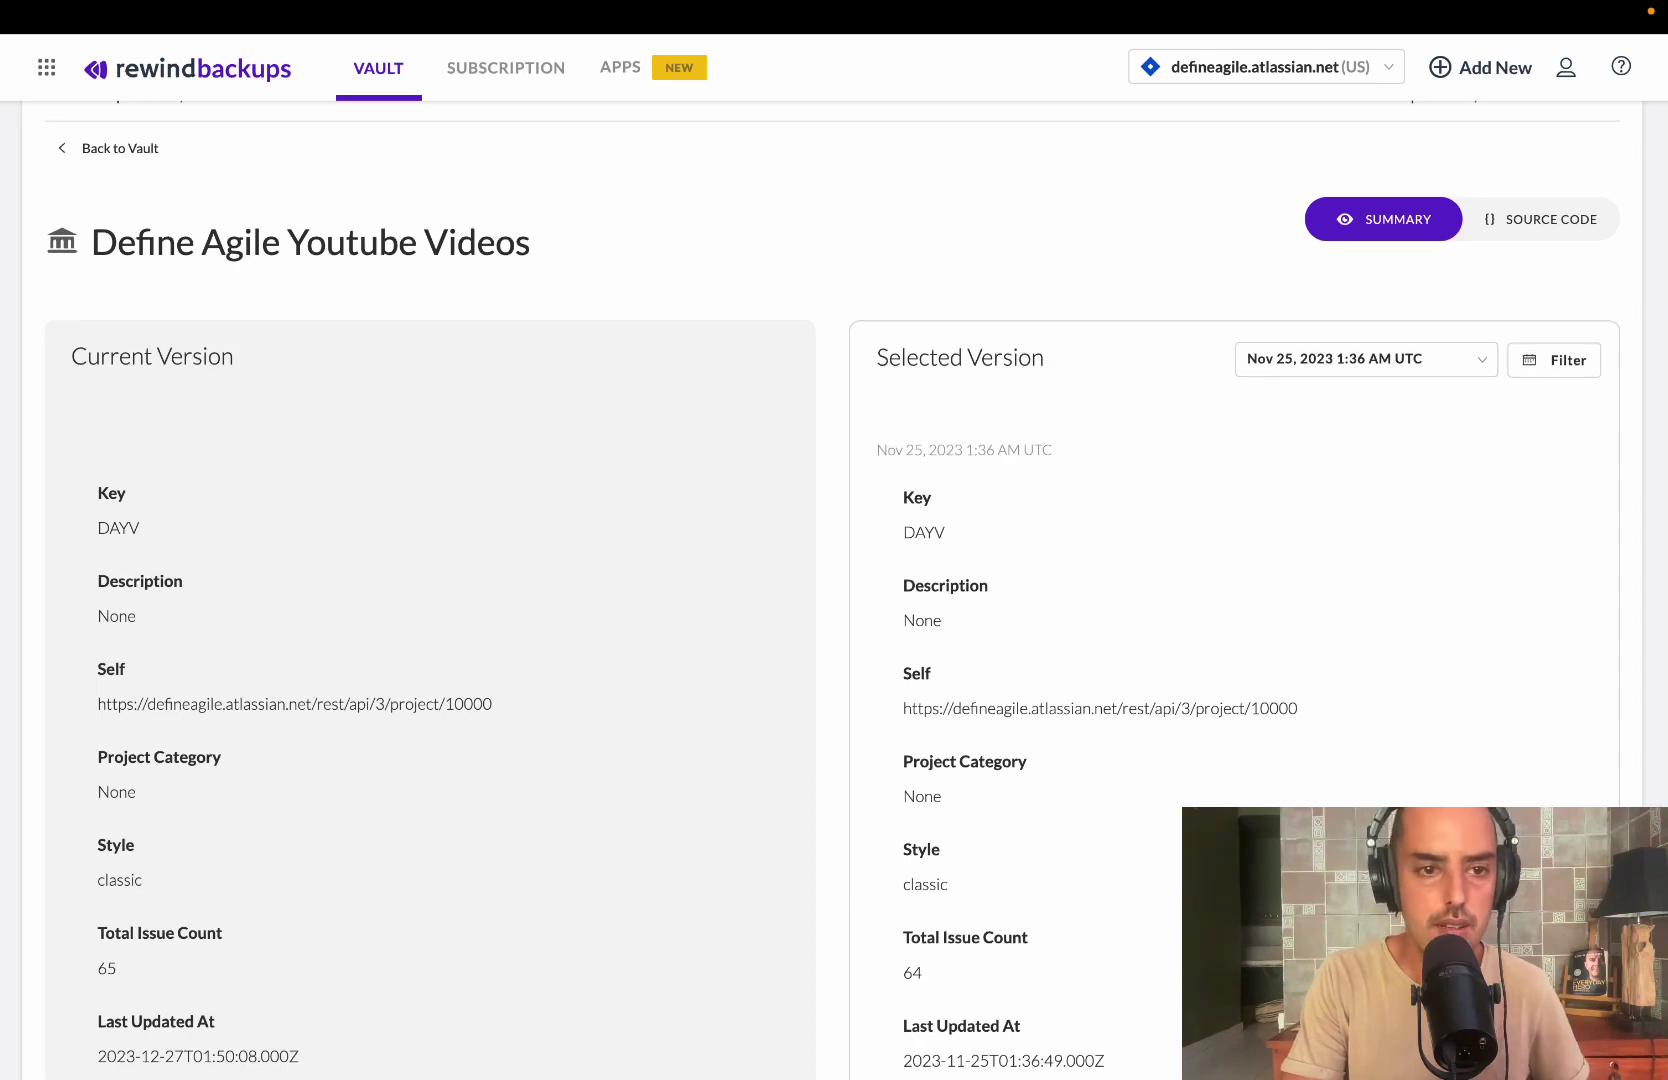
{"action": "scroll", "coordinate": [1500, 400], "scroll_direction": "up", "scroll_amount": 1}
{"action": "left_click", "coordinate": [1548, 316]}
{"action": "scroll", "coordinate": [745, 459], "scroll_direction": "down", "scroll_amount": 2}
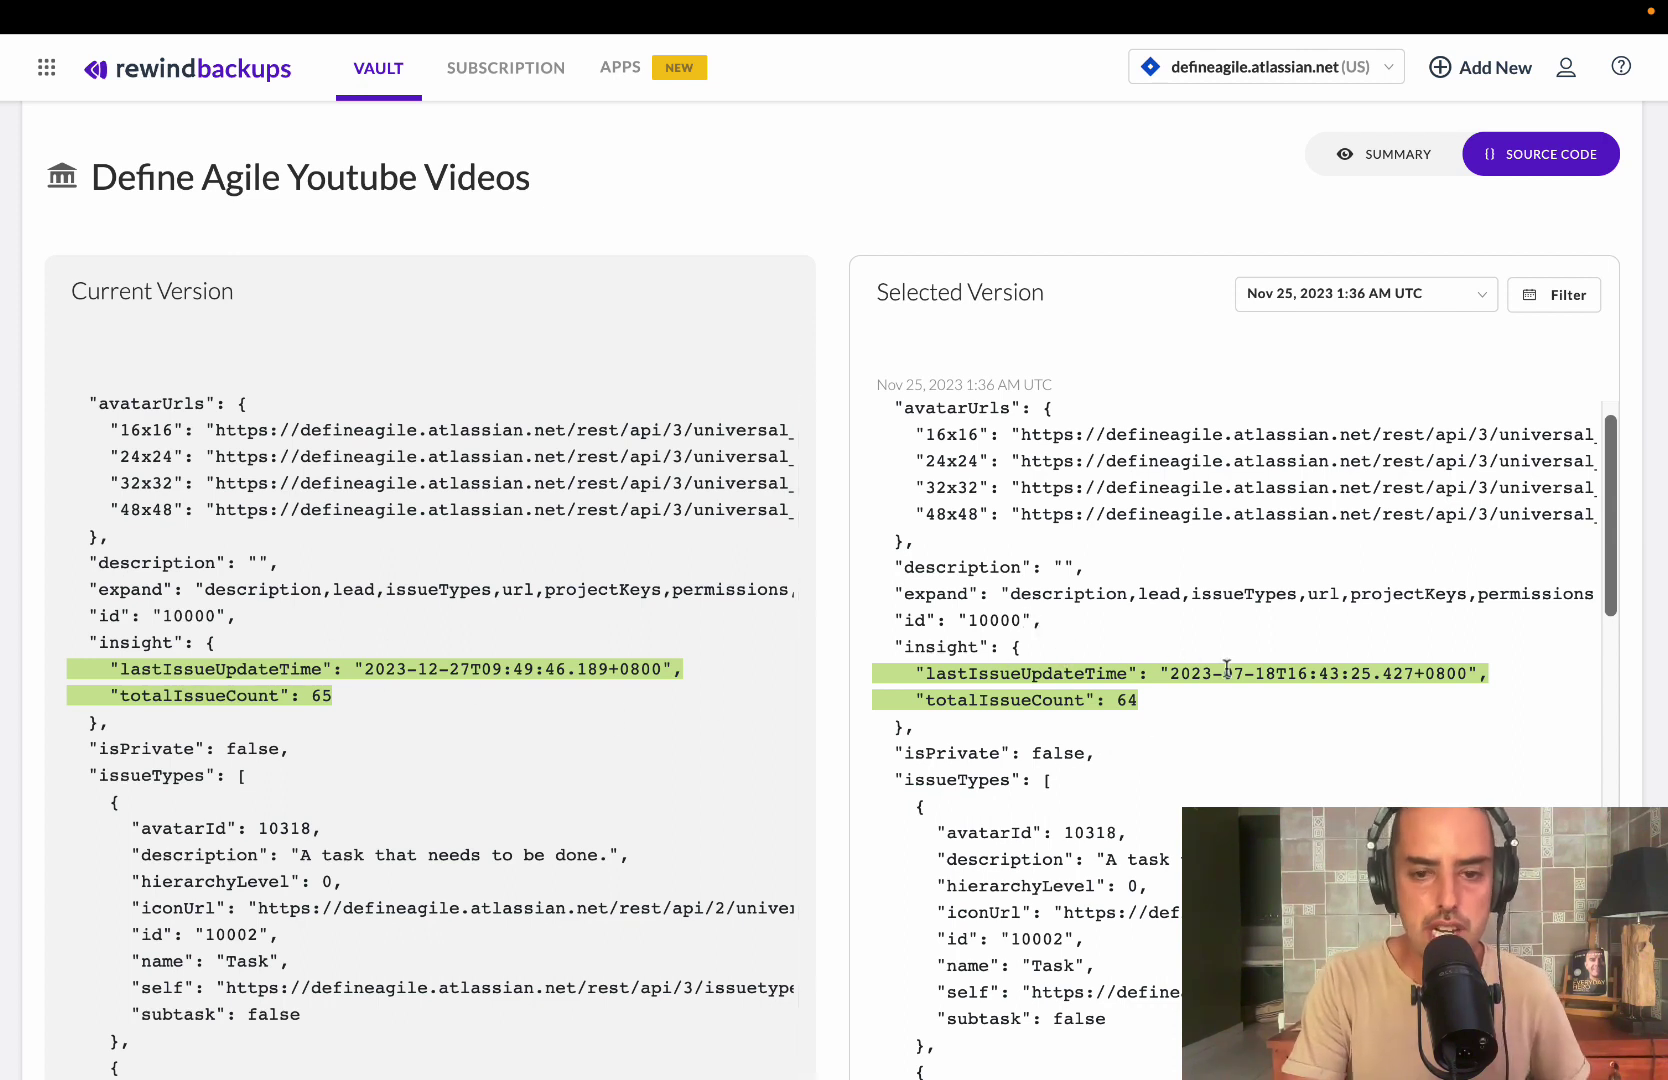
Step: Scroll through the JSON panels comparing the 65-issue and 64-issue project versions
{"action": "scroll", "coordinate": [1226, 668], "scroll_direction": "down", "scroll_amount": 2}
{"action": "scroll", "coordinate": [1226, 668], "scroll_direction": "up", "scroll_amount": 3}
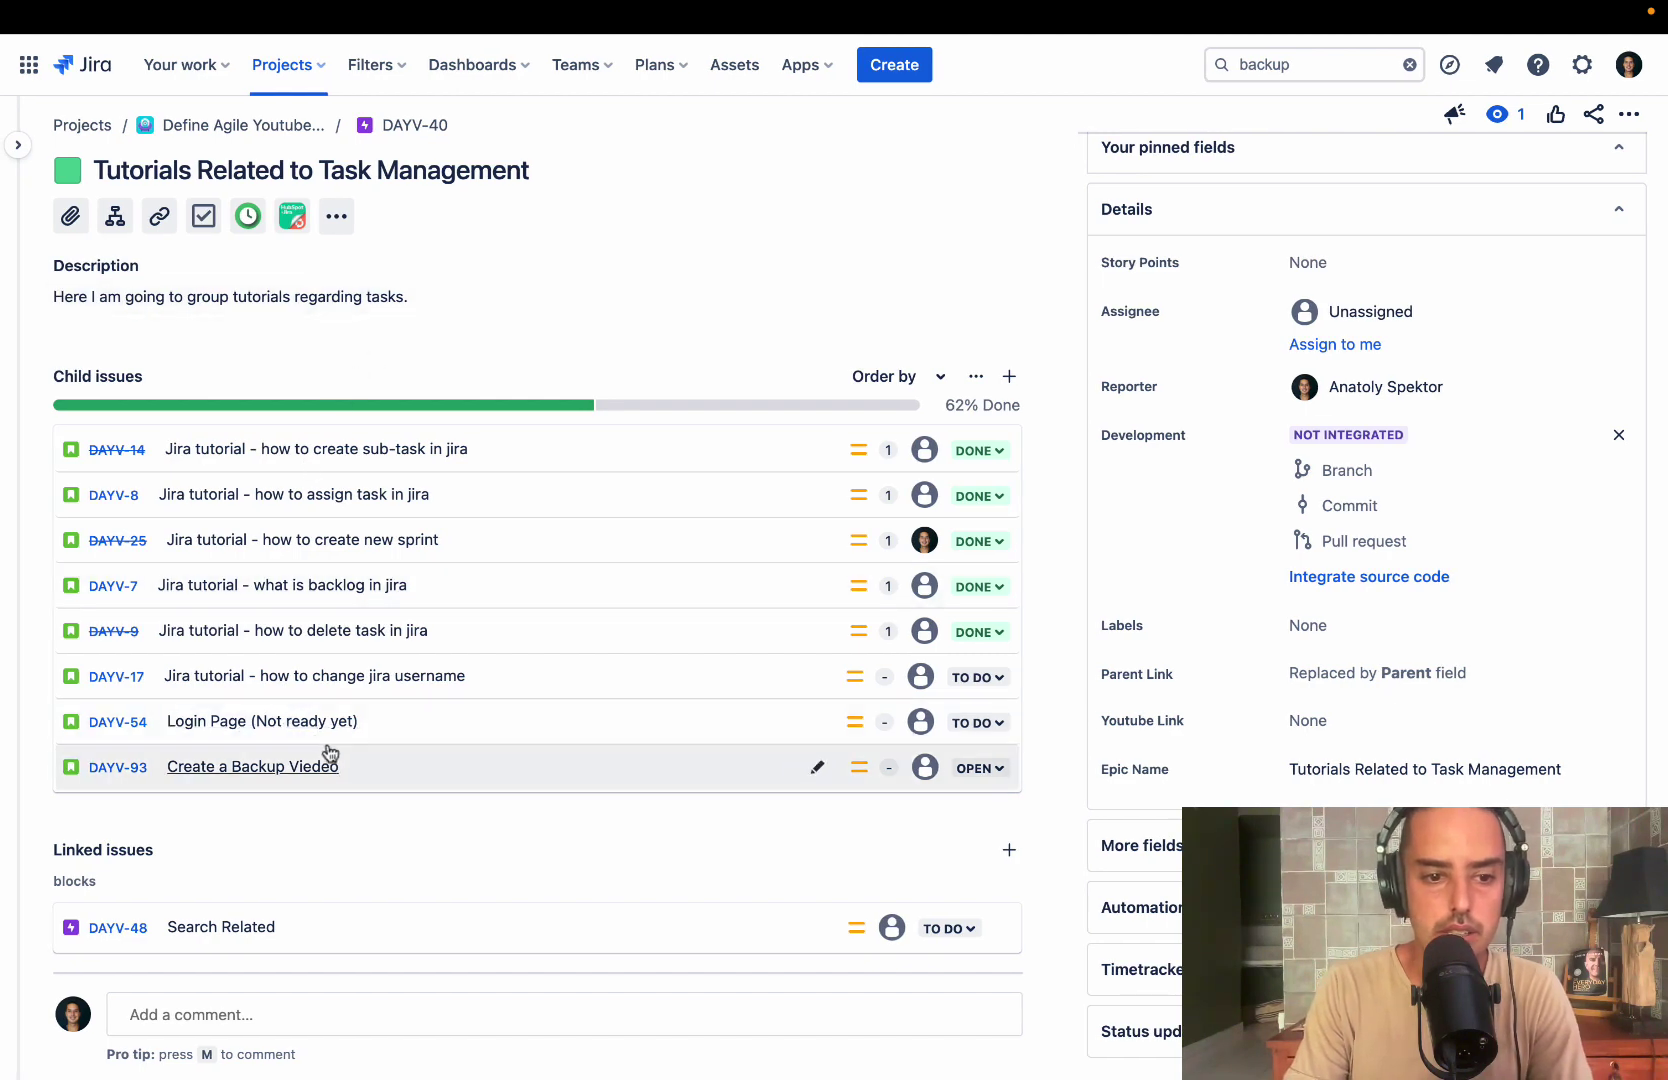
{"action": "mouse_move", "coordinate": [272, 778]}
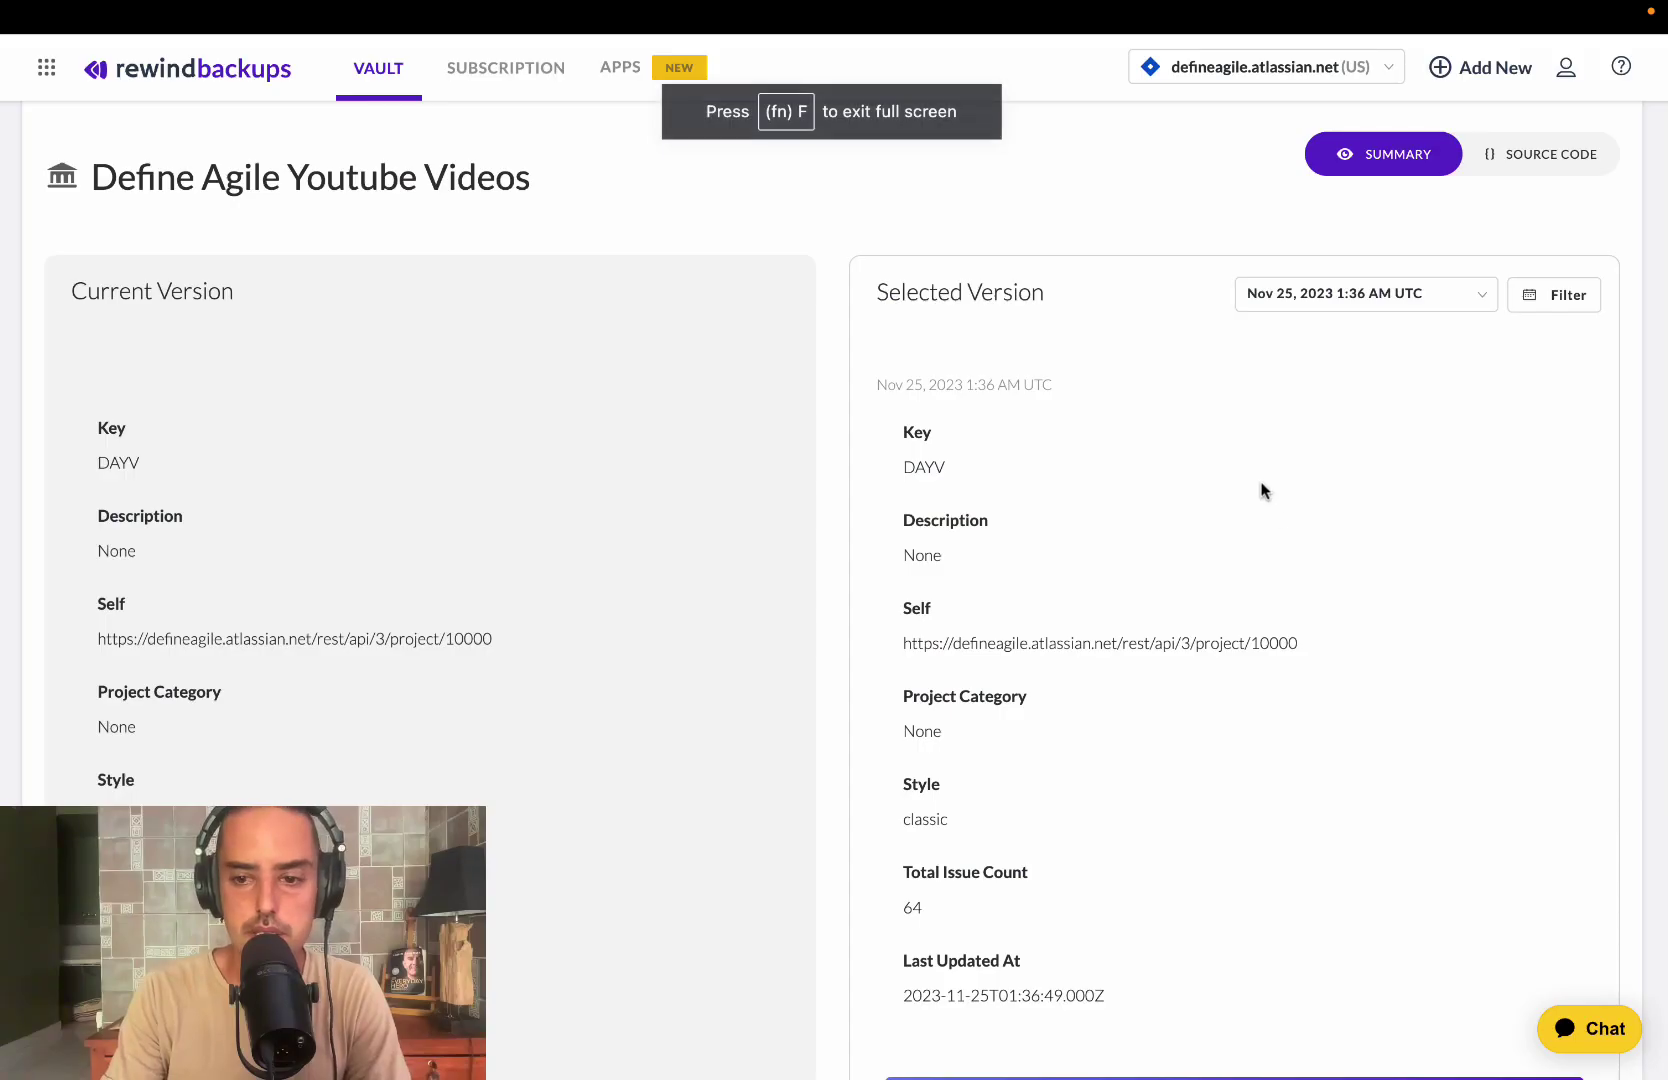
Step: Restore Define Agile Youtube Videos to the Nov 25, 2023 1:36 AM UTC version, then return to the vault
{"action": "scroll", "coordinate": [1263, 490], "scroll_direction": "down", "scroll_amount": 3}
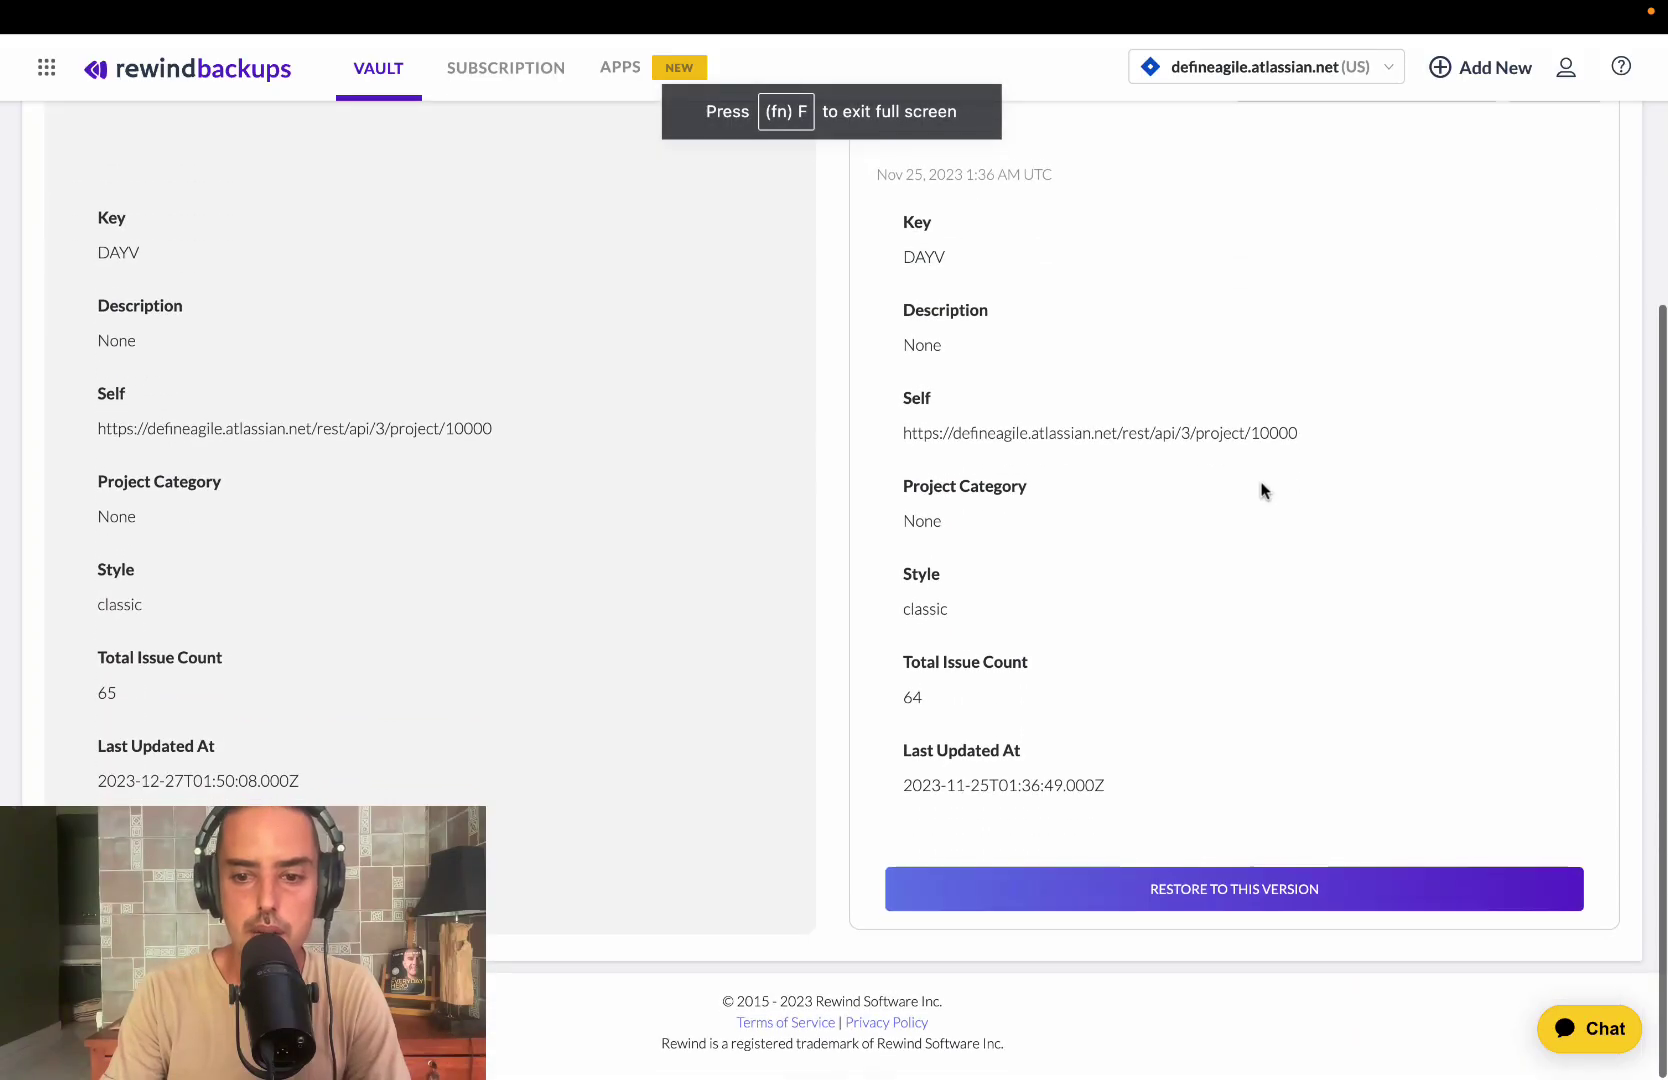
{"action": "left_click", "coordinate": [1257, 899]}
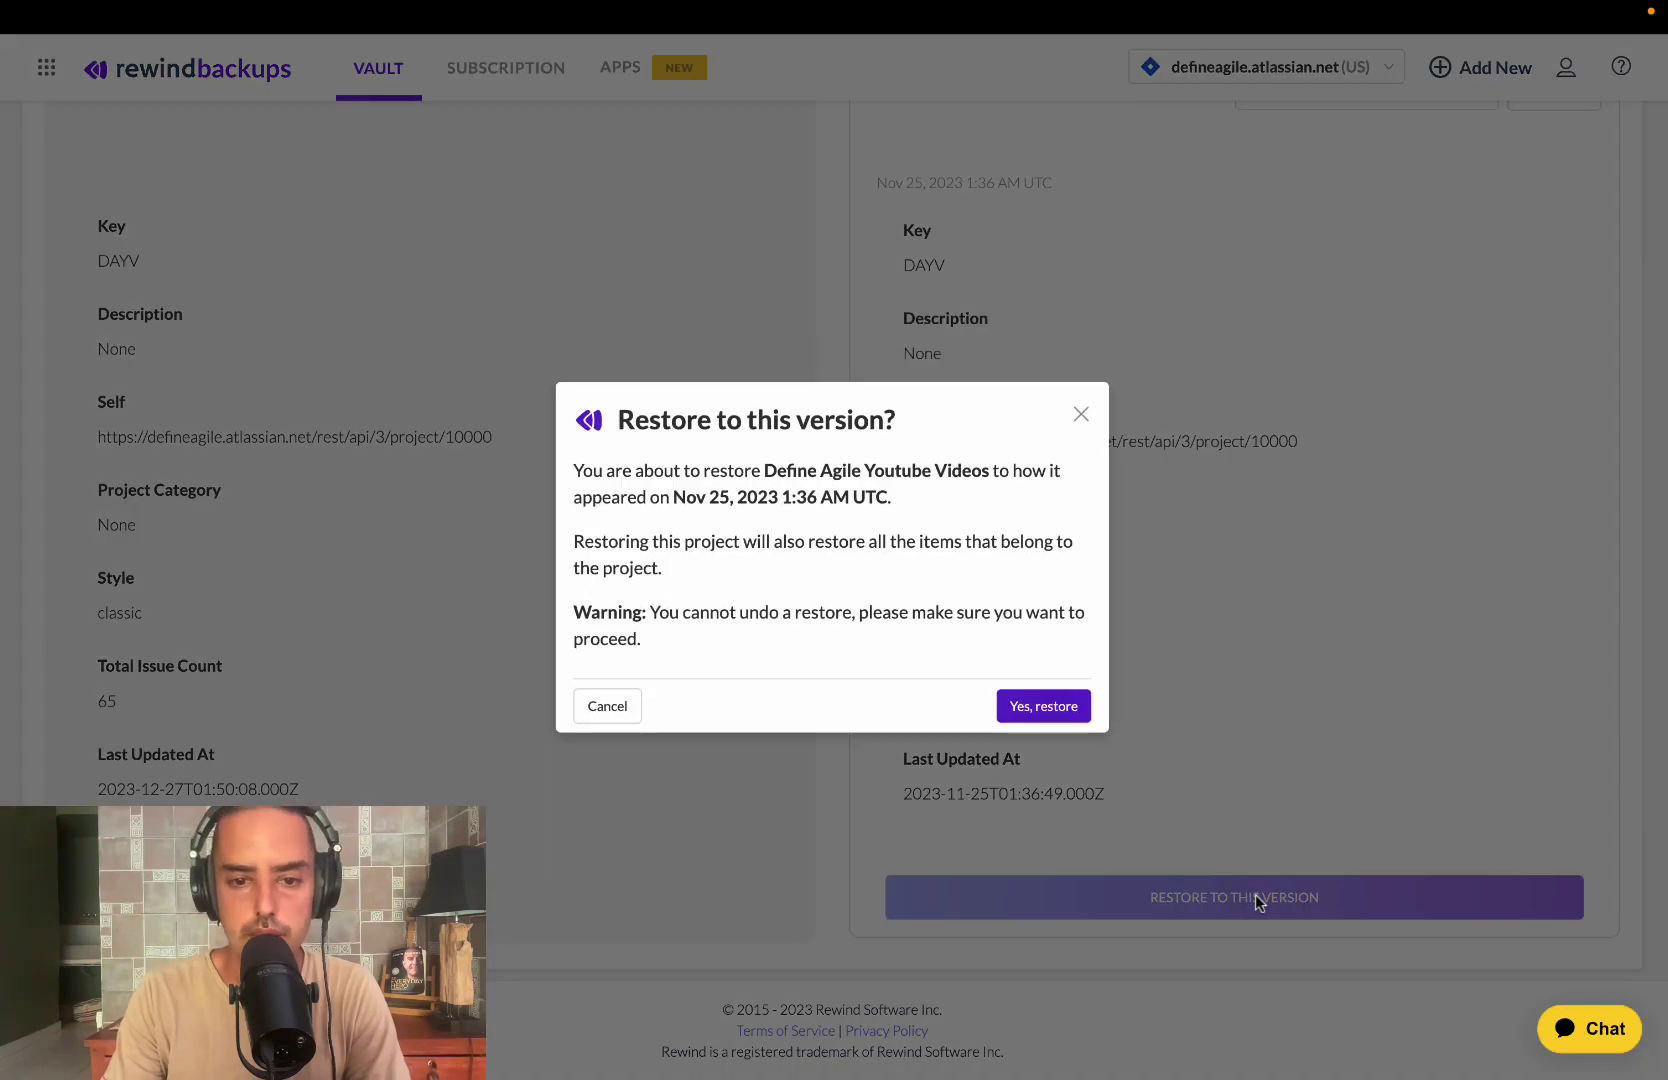
{"action": "left_click", "coordinate": [1043, 706]}
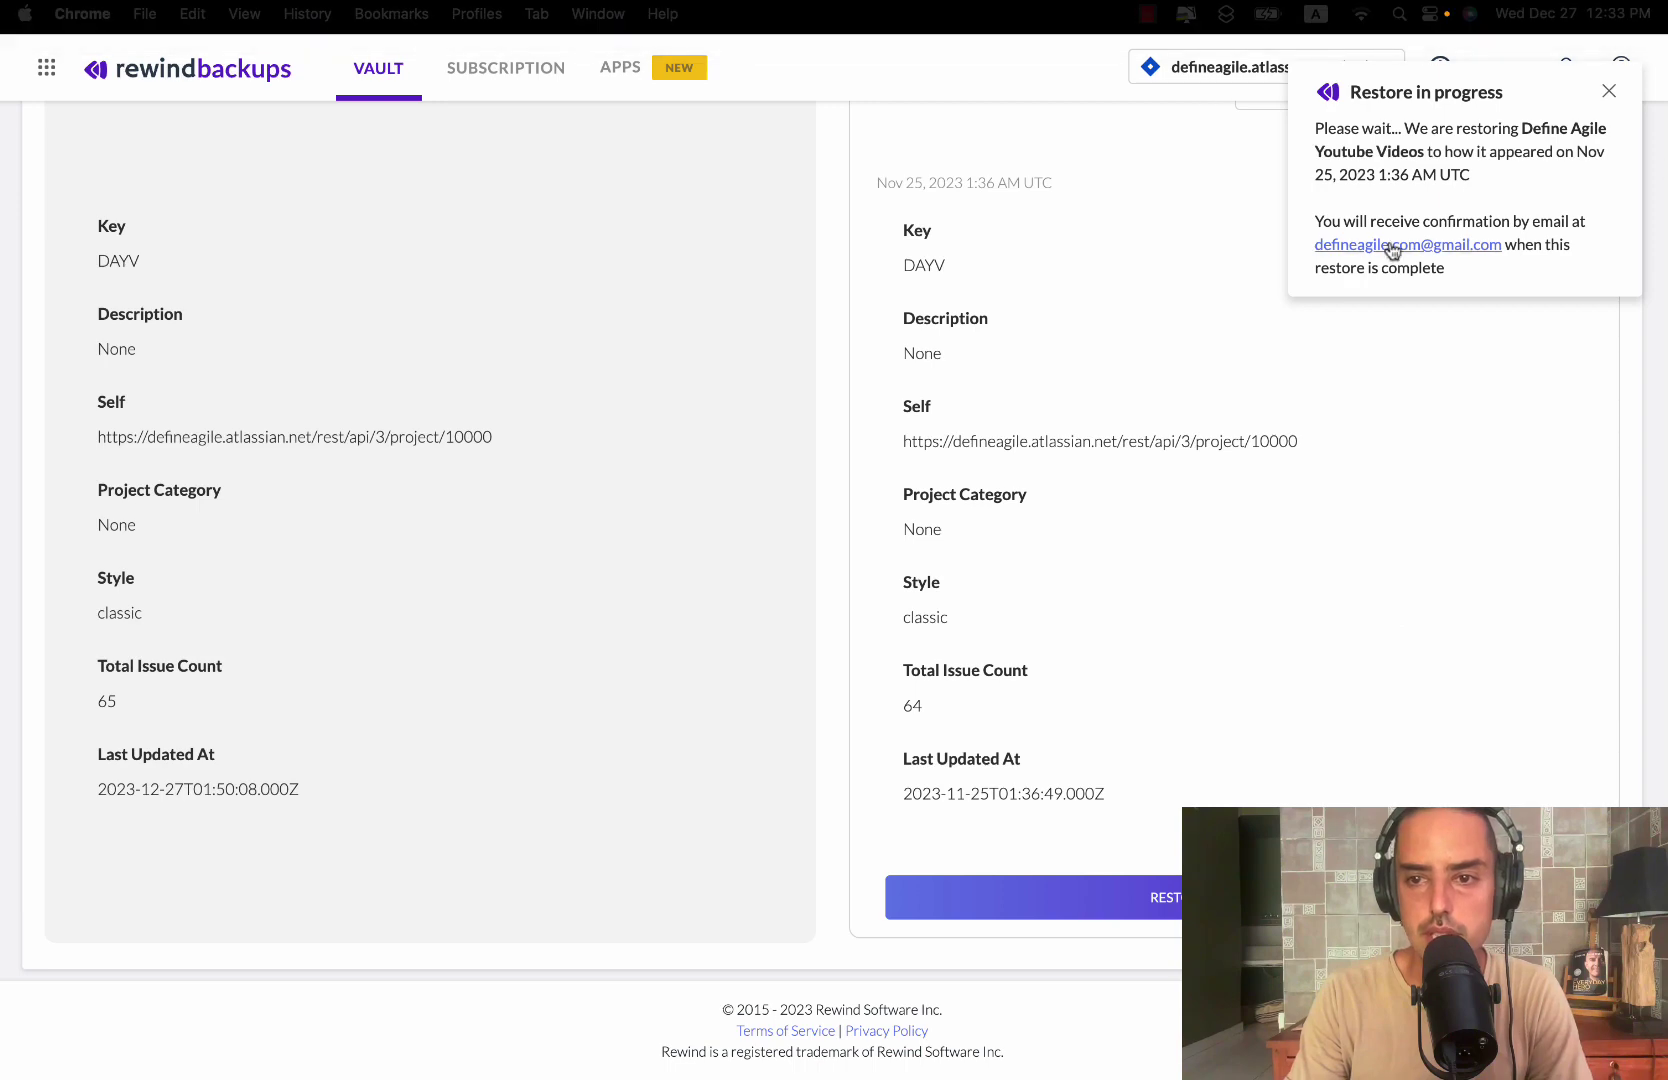
{"action": "left_click", "coordinate": [1608, 92]}
{"action": "left_click", "coordinate": [222, 68]}
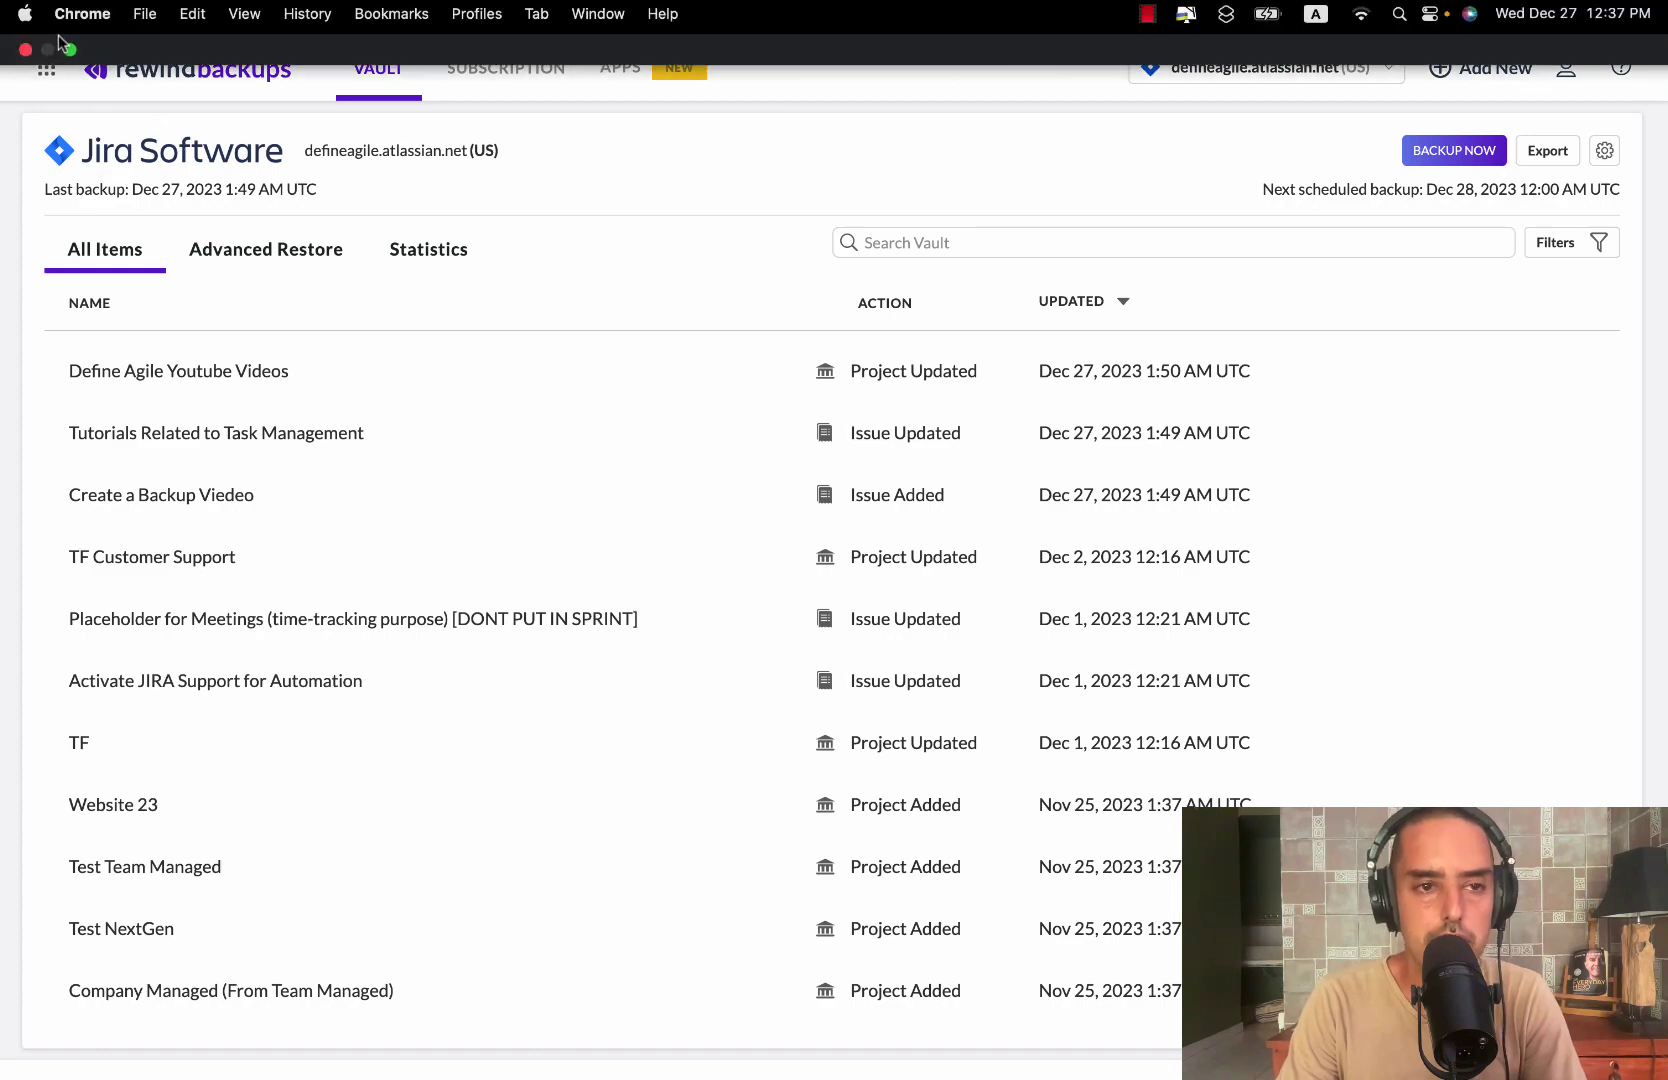
Step: Switch to the DAYV-40 epic tab and reload it to verify the restore
{"action": "left_click", "coordinate": [69, 48]}
{"action": "left_click", "coordinate": [228, 62]}
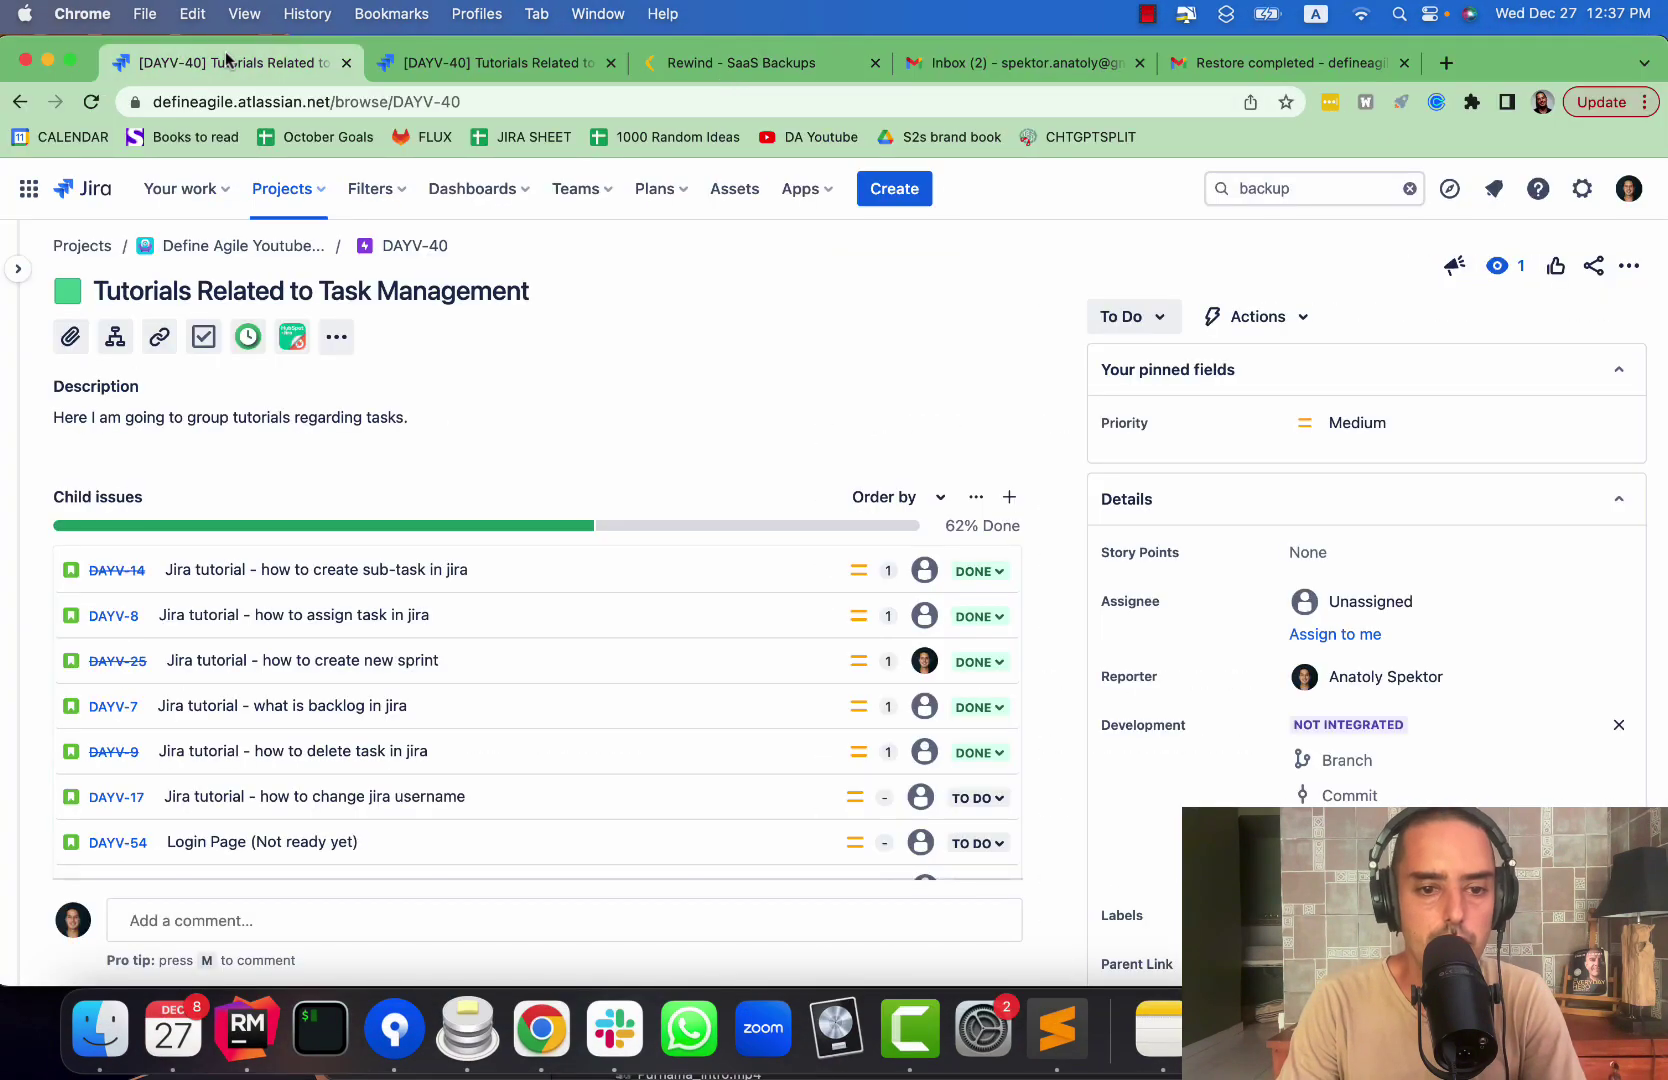
{"action": "left_click", "coordinate": [70, 61]}
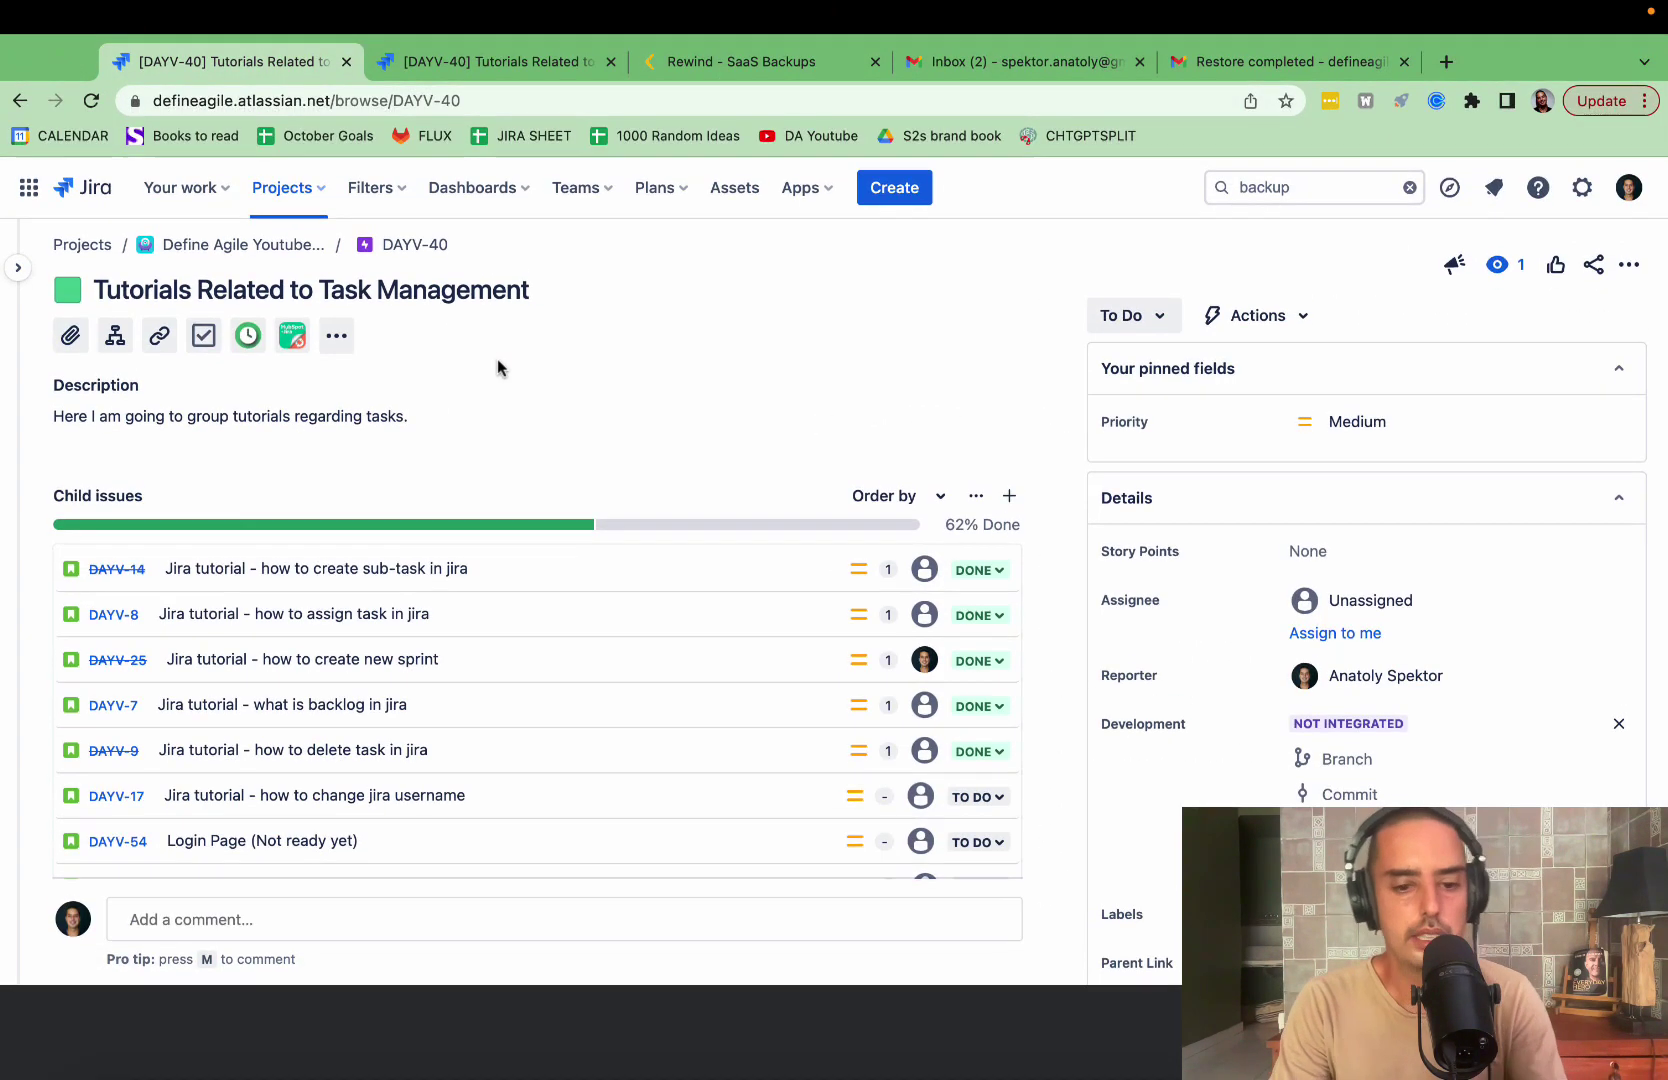
{"action": "key", "text": "super+r"}
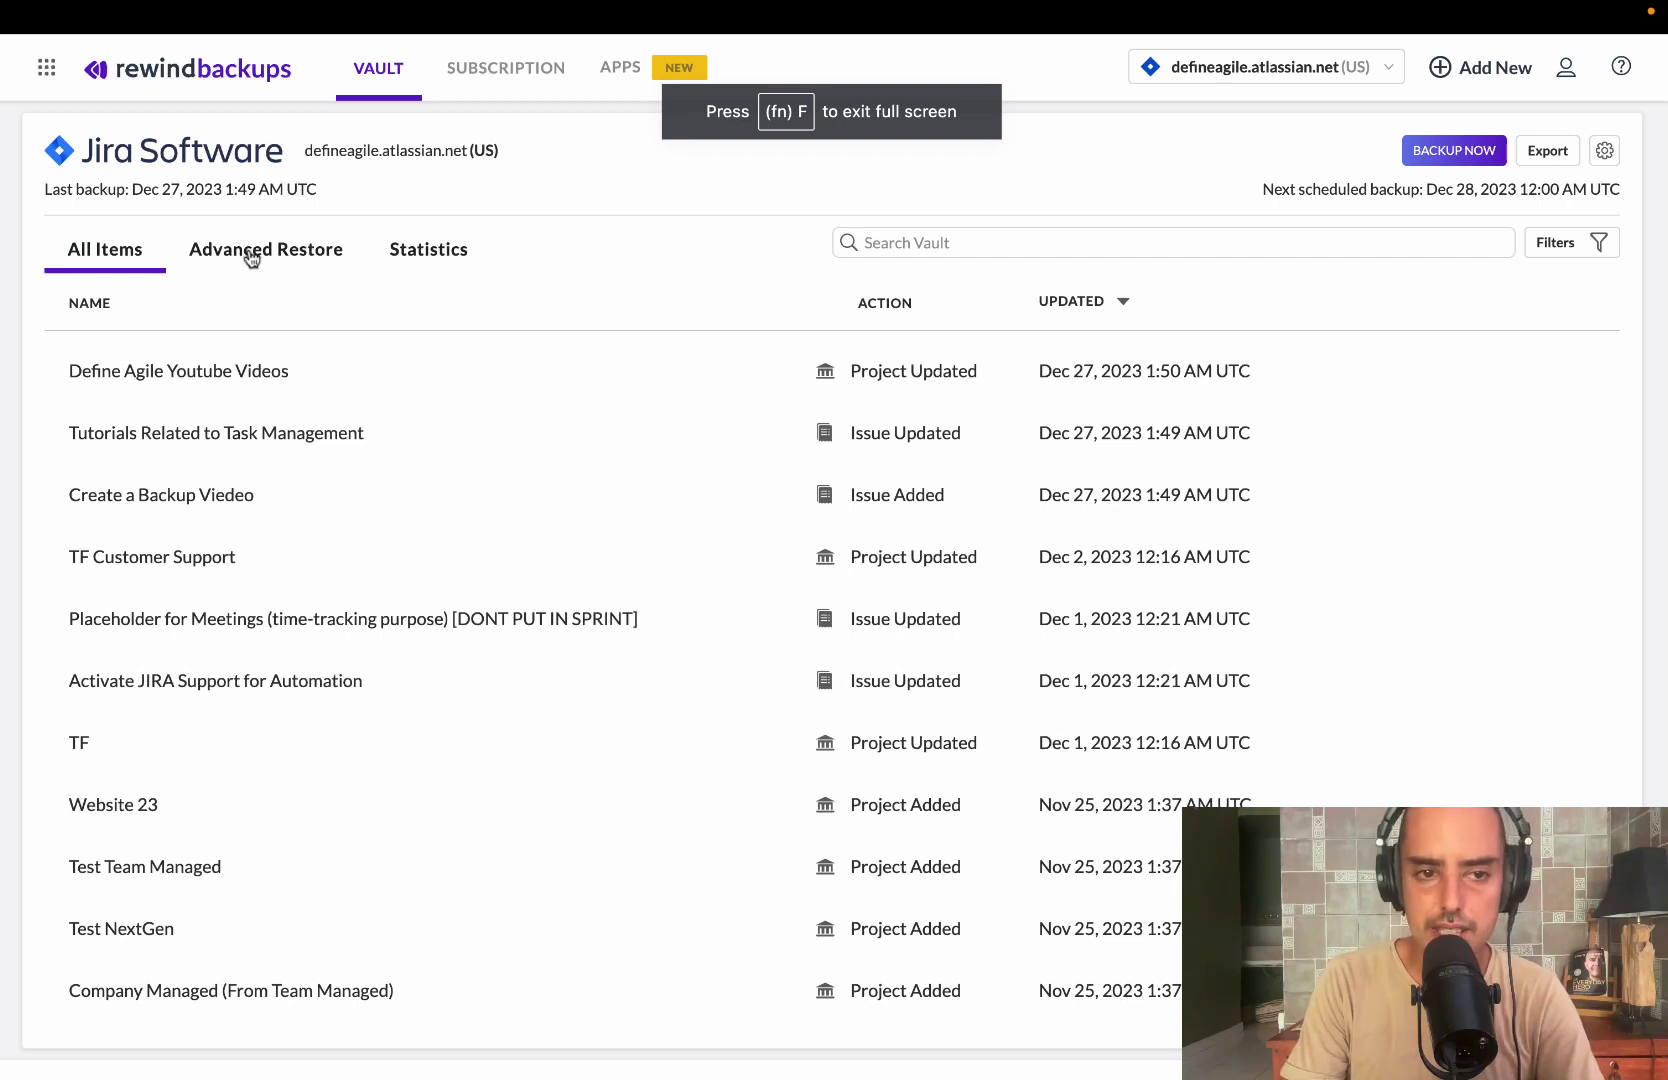
Step: Show the Advanced Restore page and check its restore-date calendar without picking a date
{"action": "left_click", "coordinate": [251, 258]}
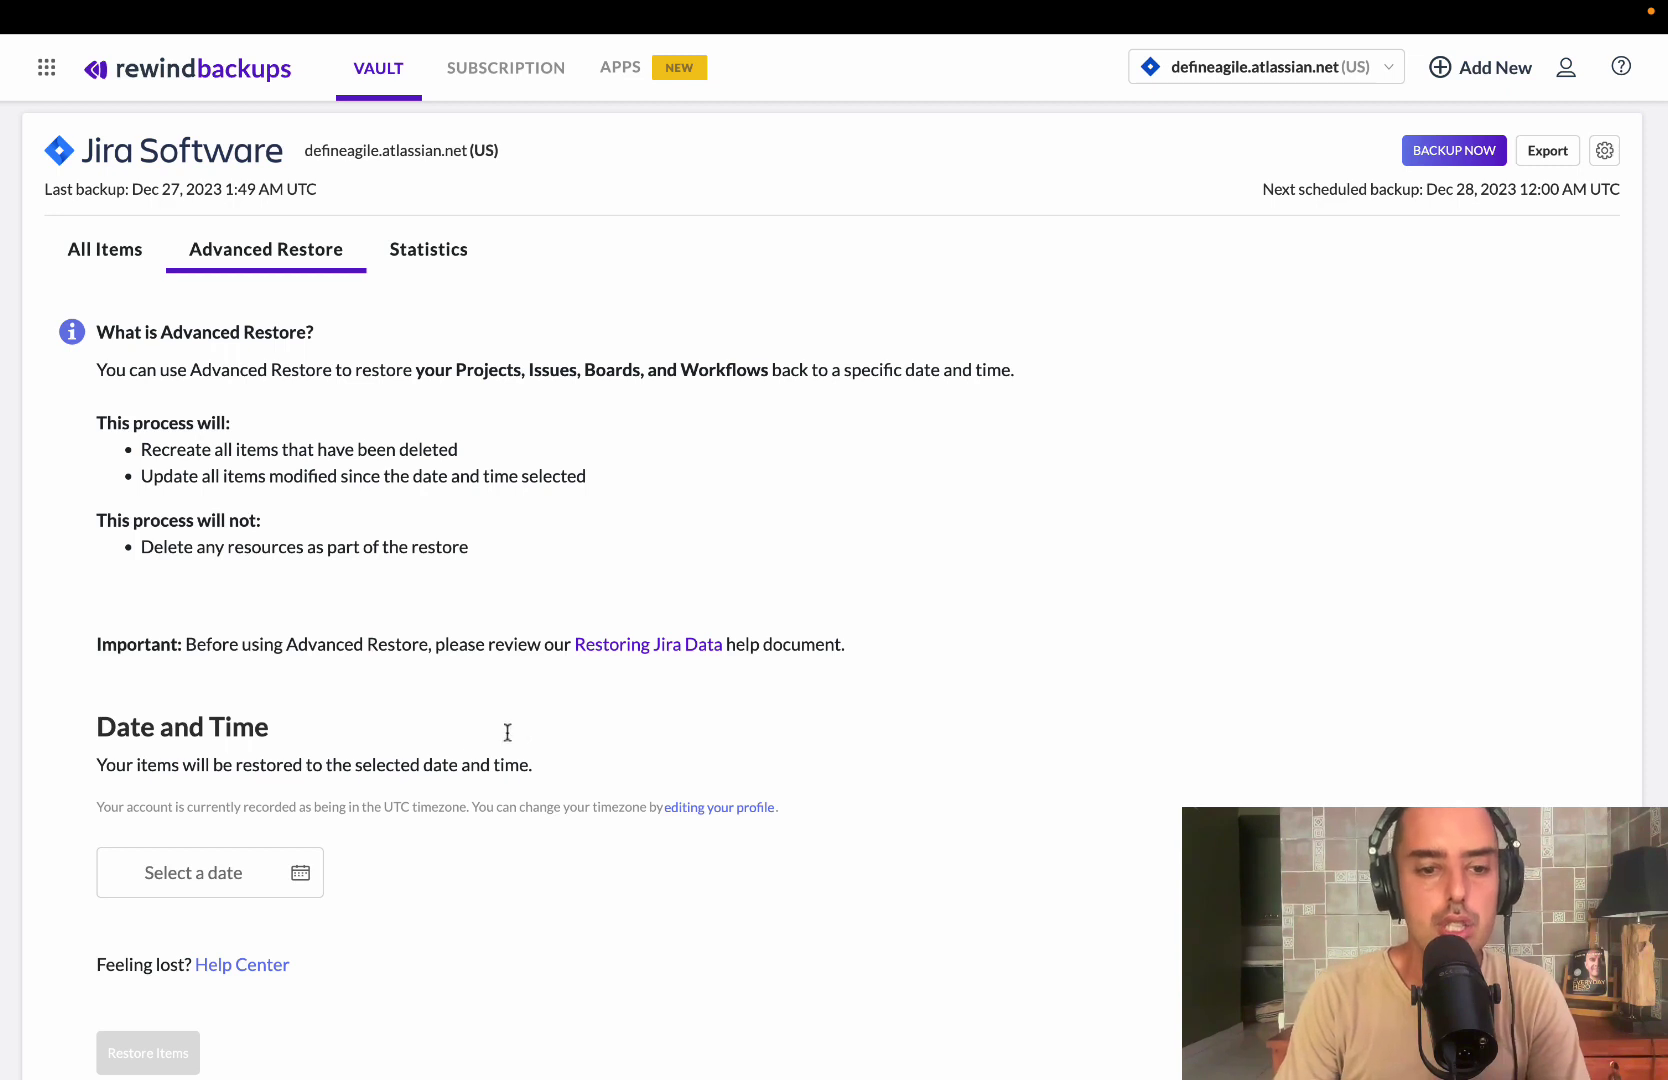
{"action": "left_click", "coordinate": [300, 876]}
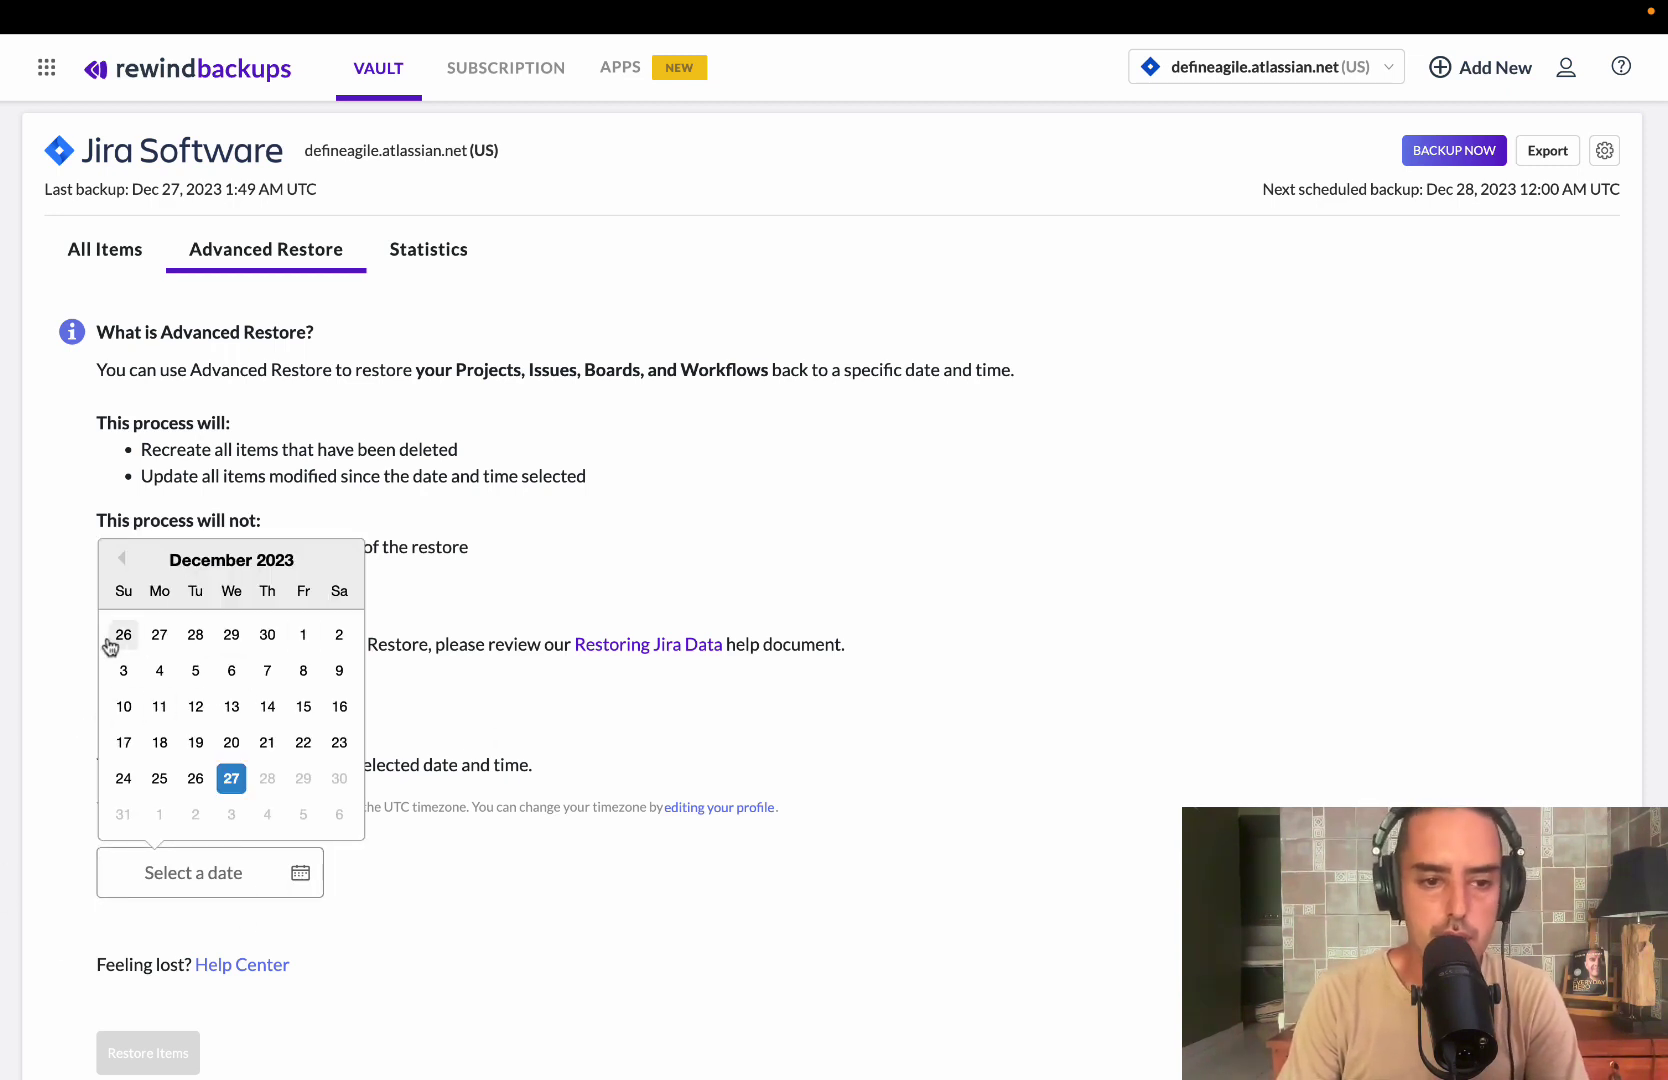
{"action": "left_click", "coordinate": [698, 1066]}
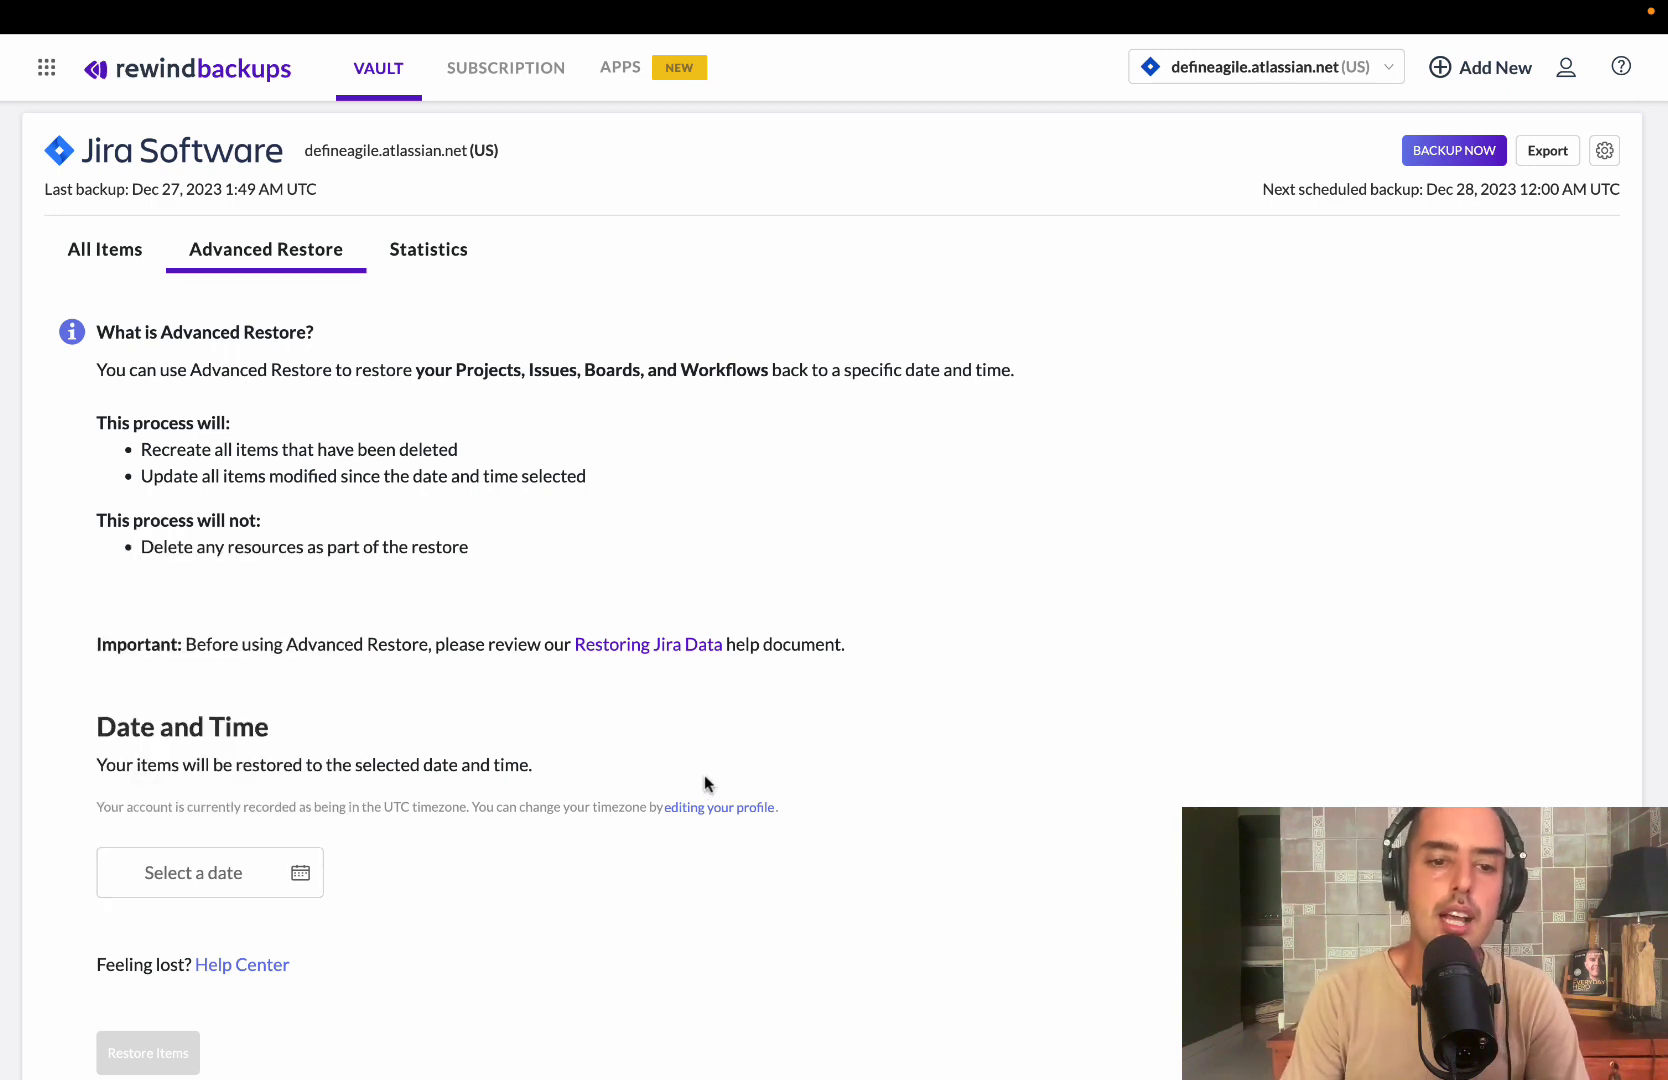
{"action": "scroll", "coordinate": [704, 783], "scroll_direction": "down", "scroll_amount": 1}
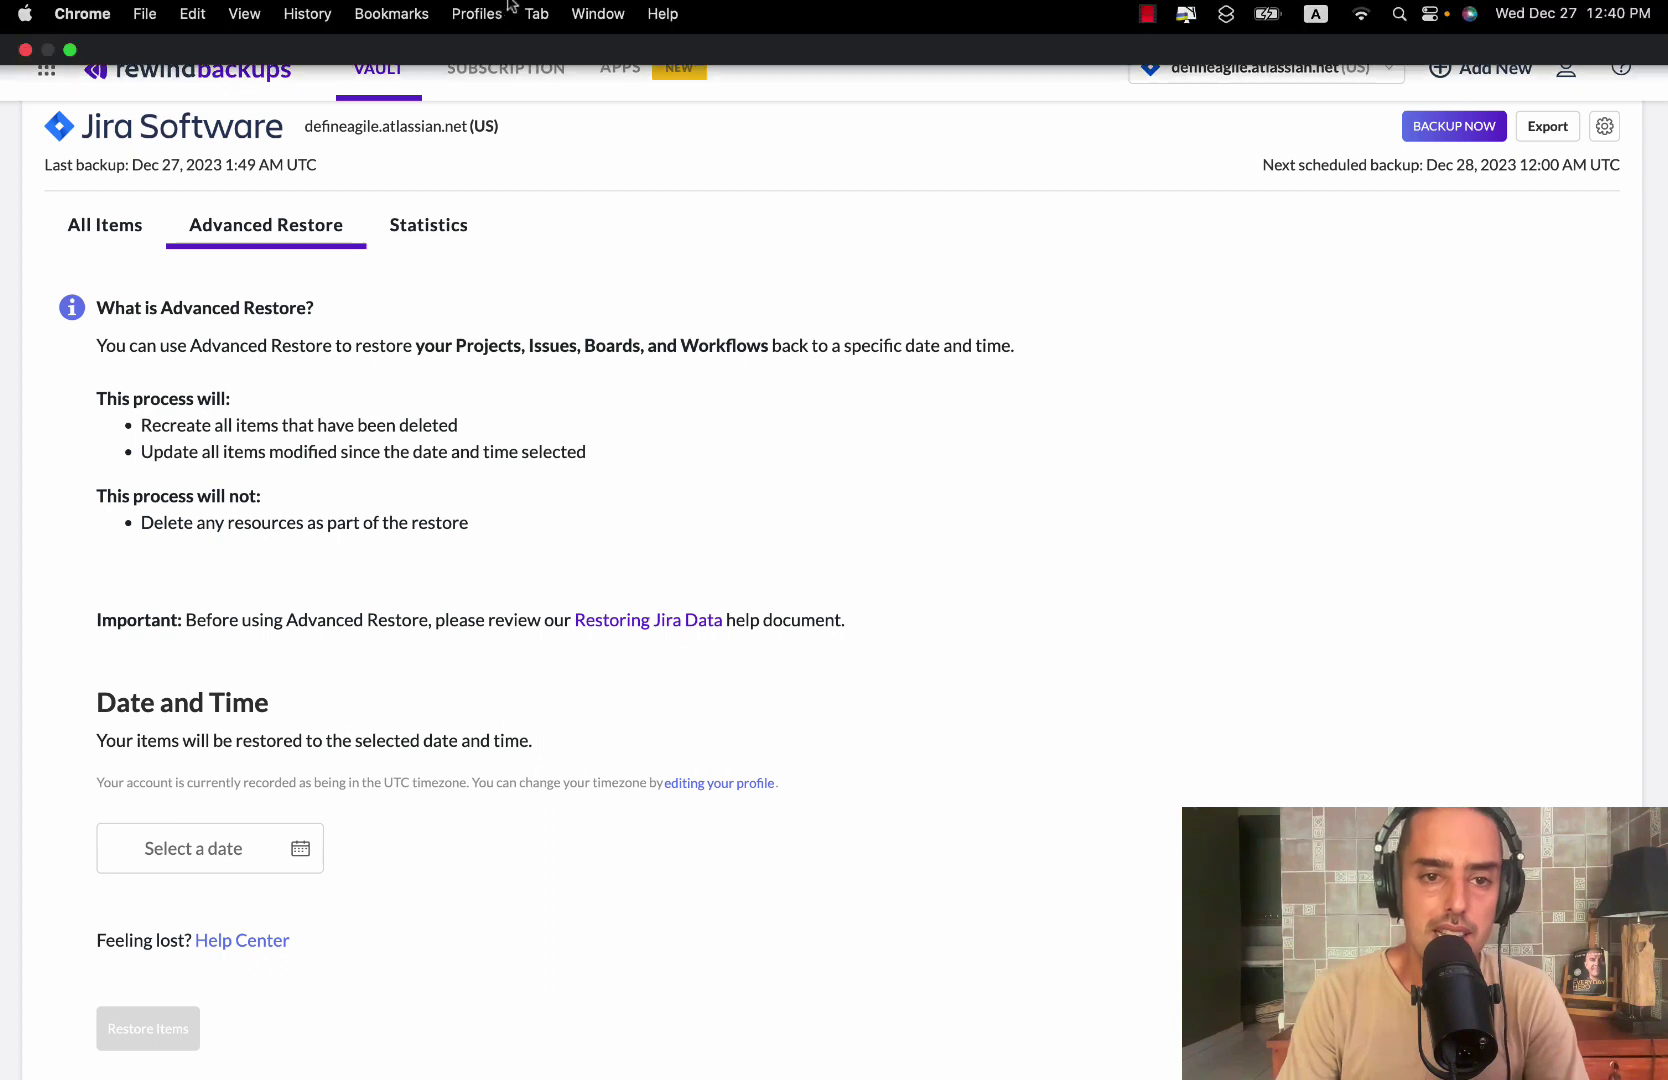
Step: Review the Statistics table: 568 items all time, including 283 issues, 23 projects, 51 workflows
{"action": "left_click", "coordinate": [432, 226]}
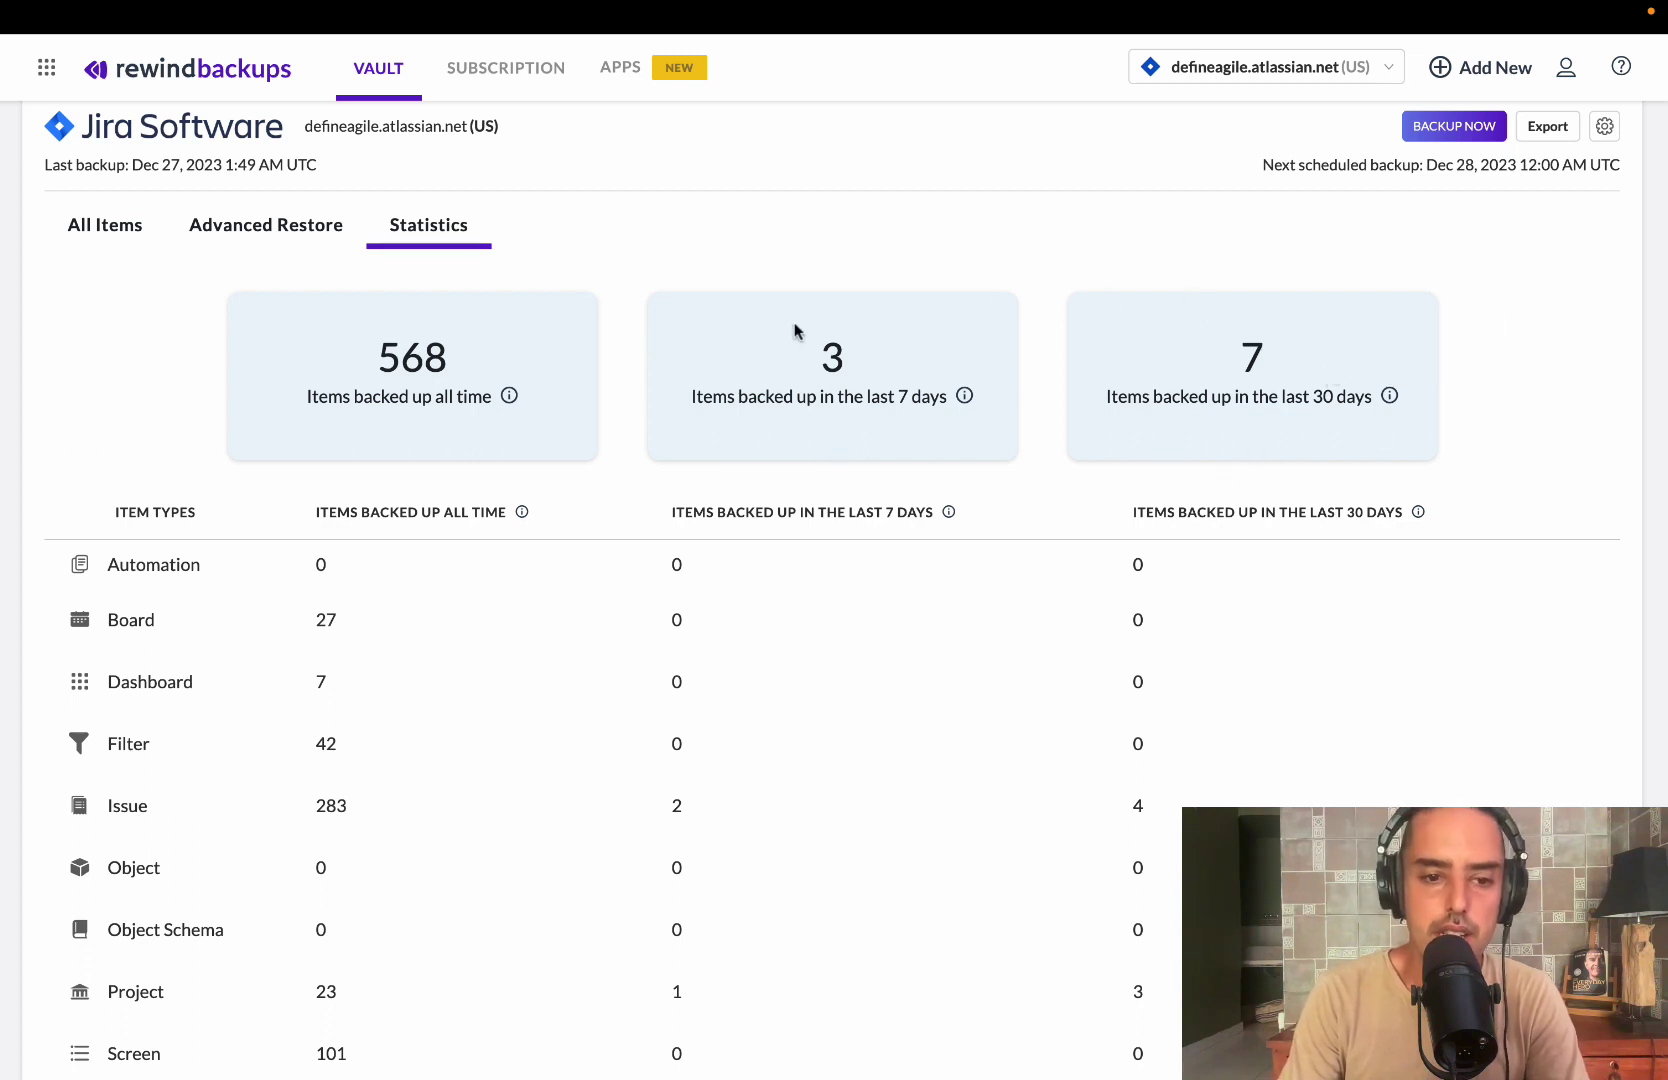
{"action": "scroll", "coordinate": [795, 330], "scroll_direction": "down", "scroll_amount": 1}
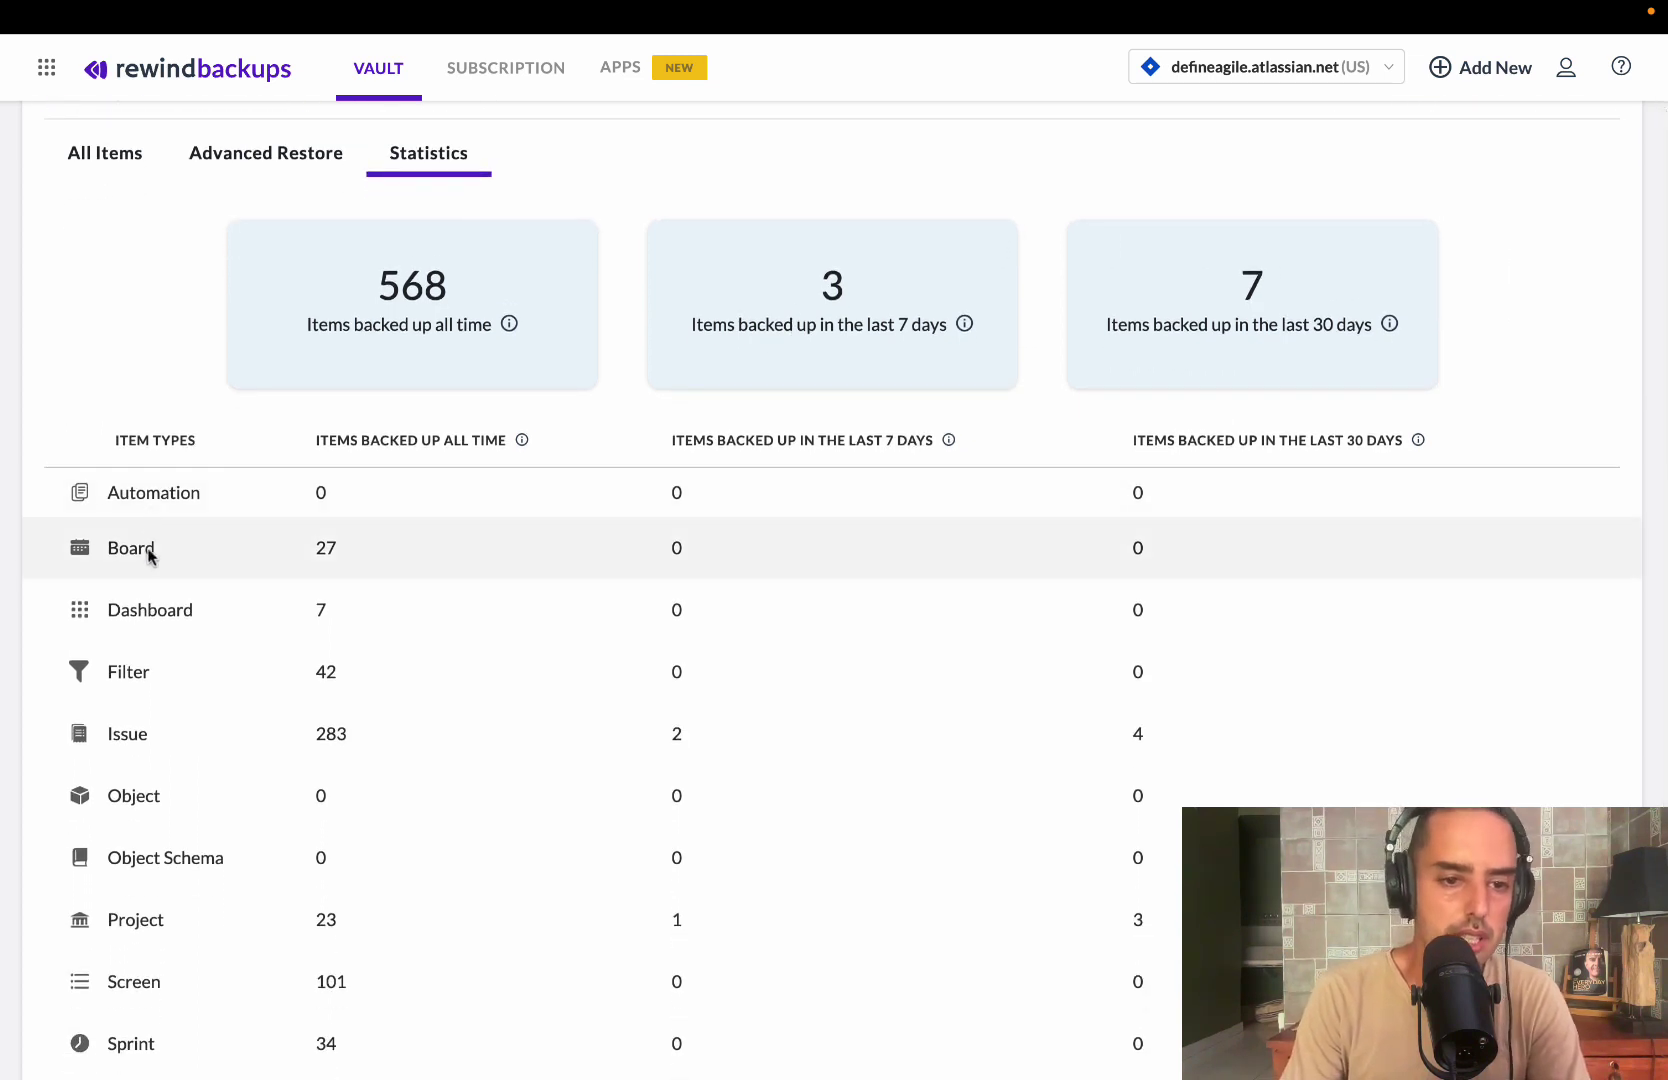
{"action": "scroll", "coordinate": [150, 572], "scroll_direction": "down", "scroll_amount": 4}
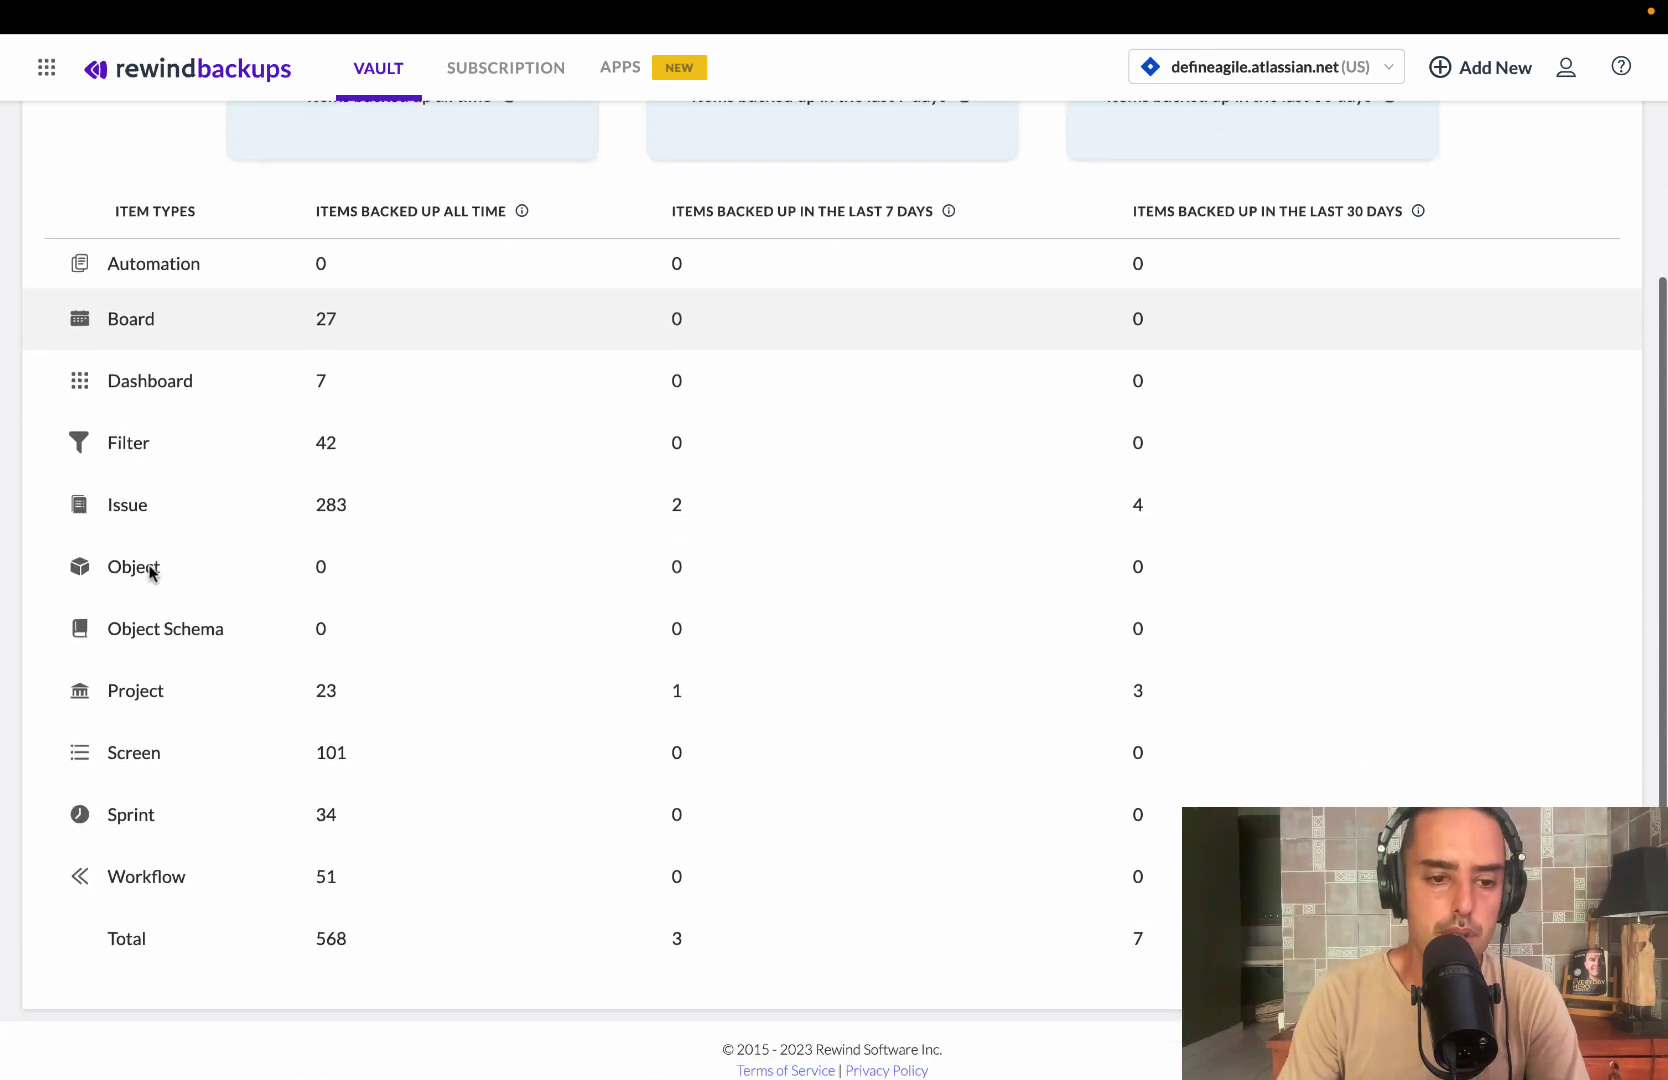
{"action": "scroll", "coordinate": [210, 927], "scroll_direction": "up", "scroll_amount": 5}
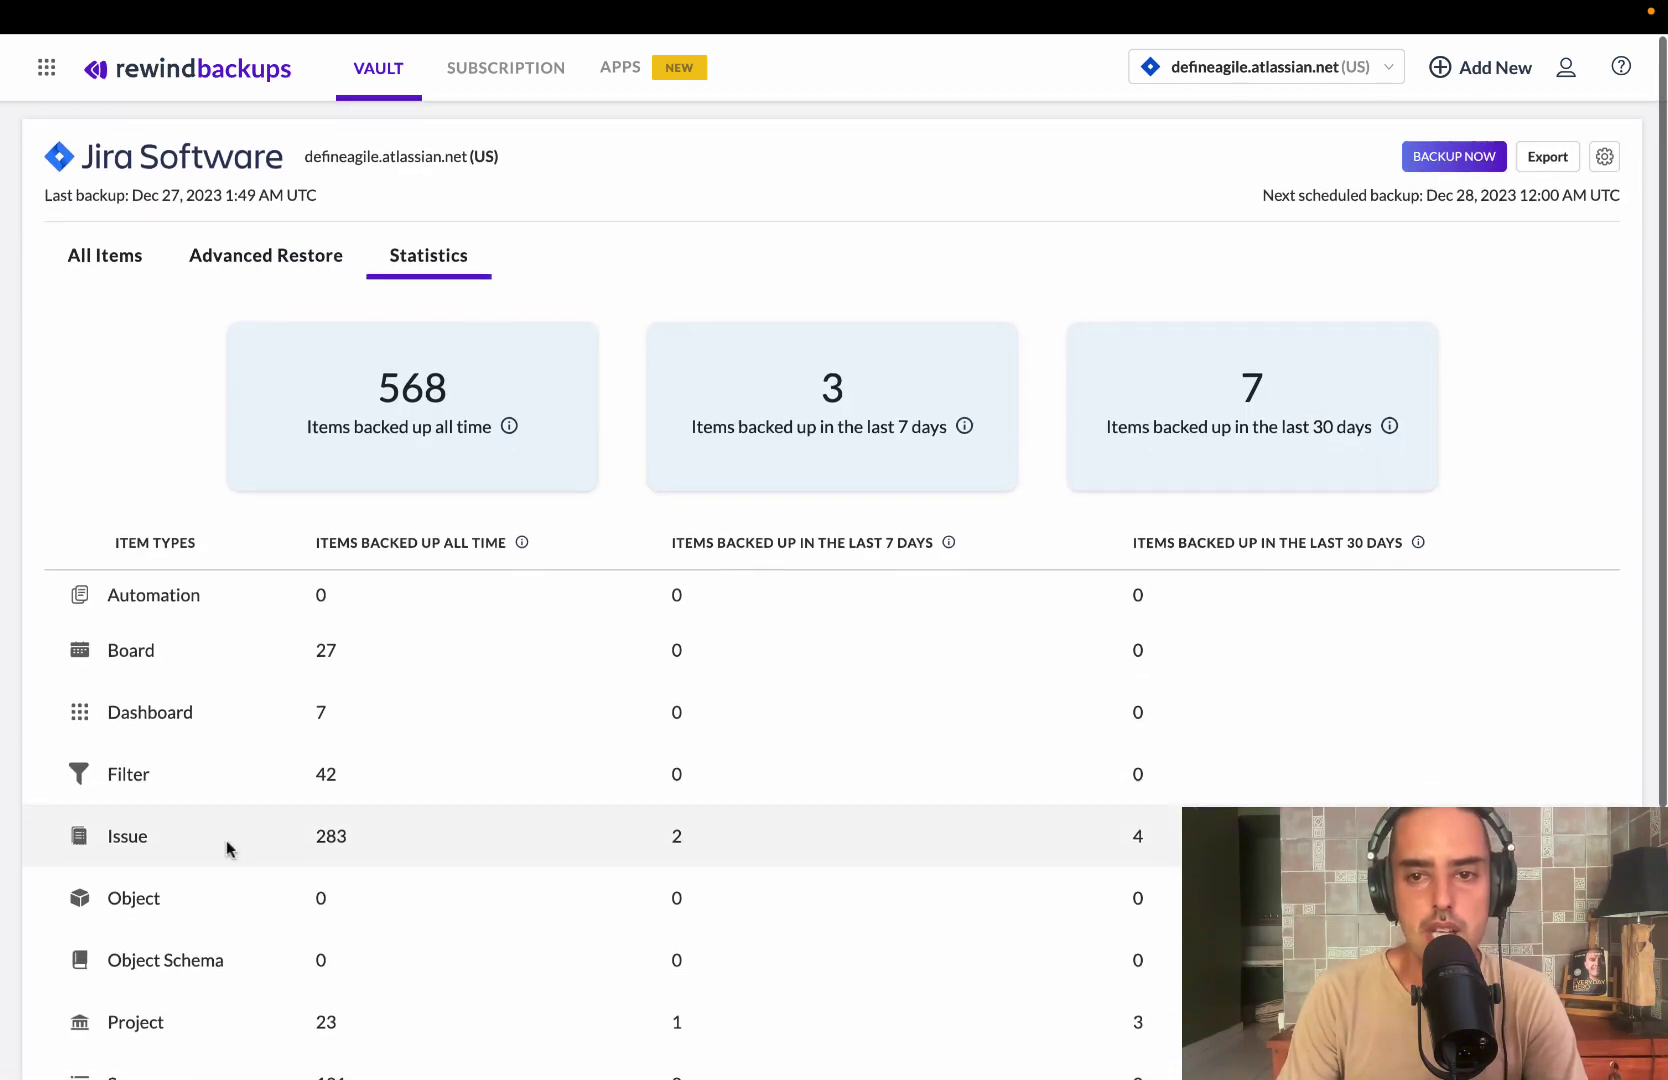